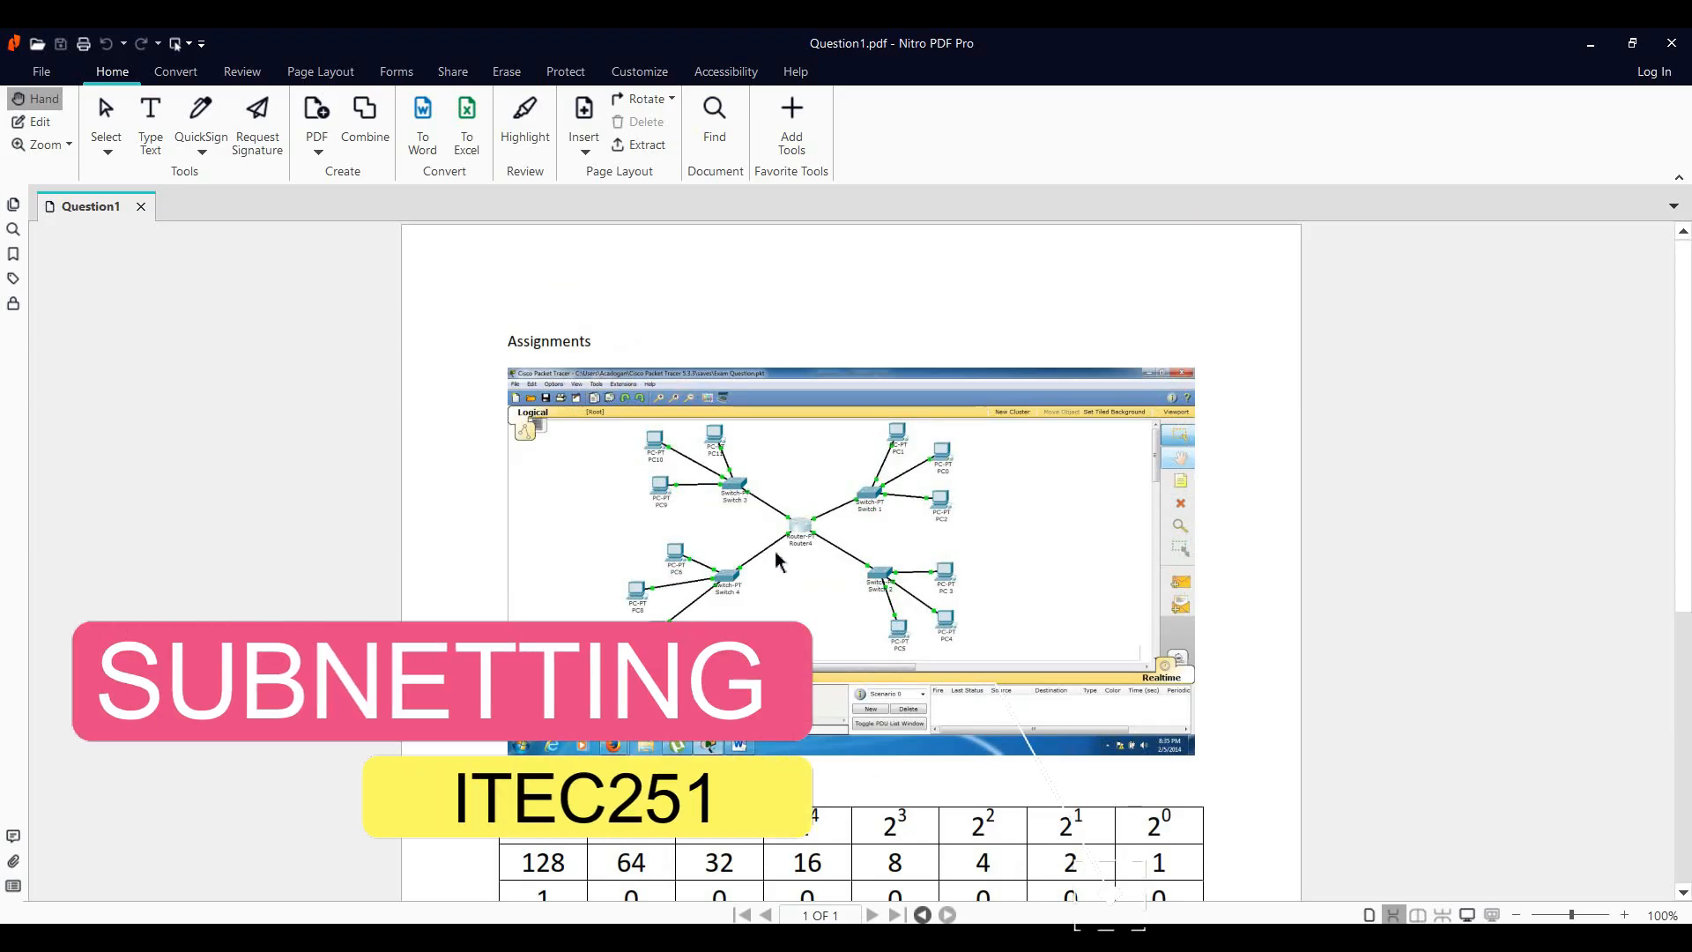
Review the subnetting assignment, switch to Notepad, and write down the given network address 192.168.5.0.
left_click(1517, 915)
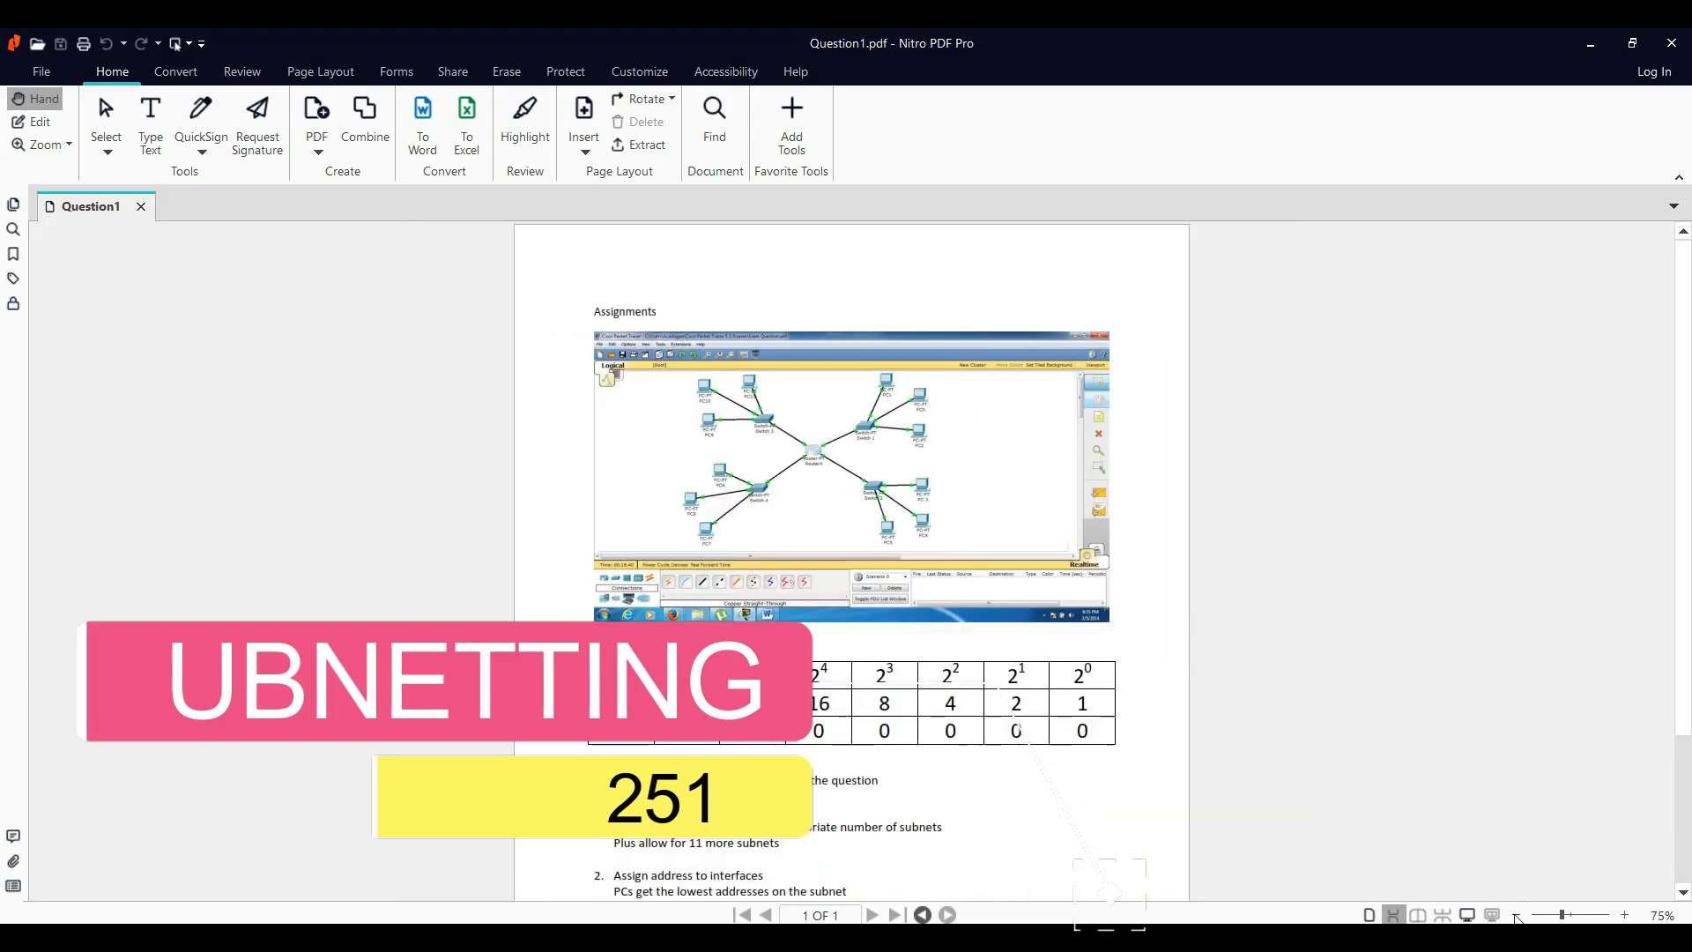
scroll(1012, 583, "down", 1)
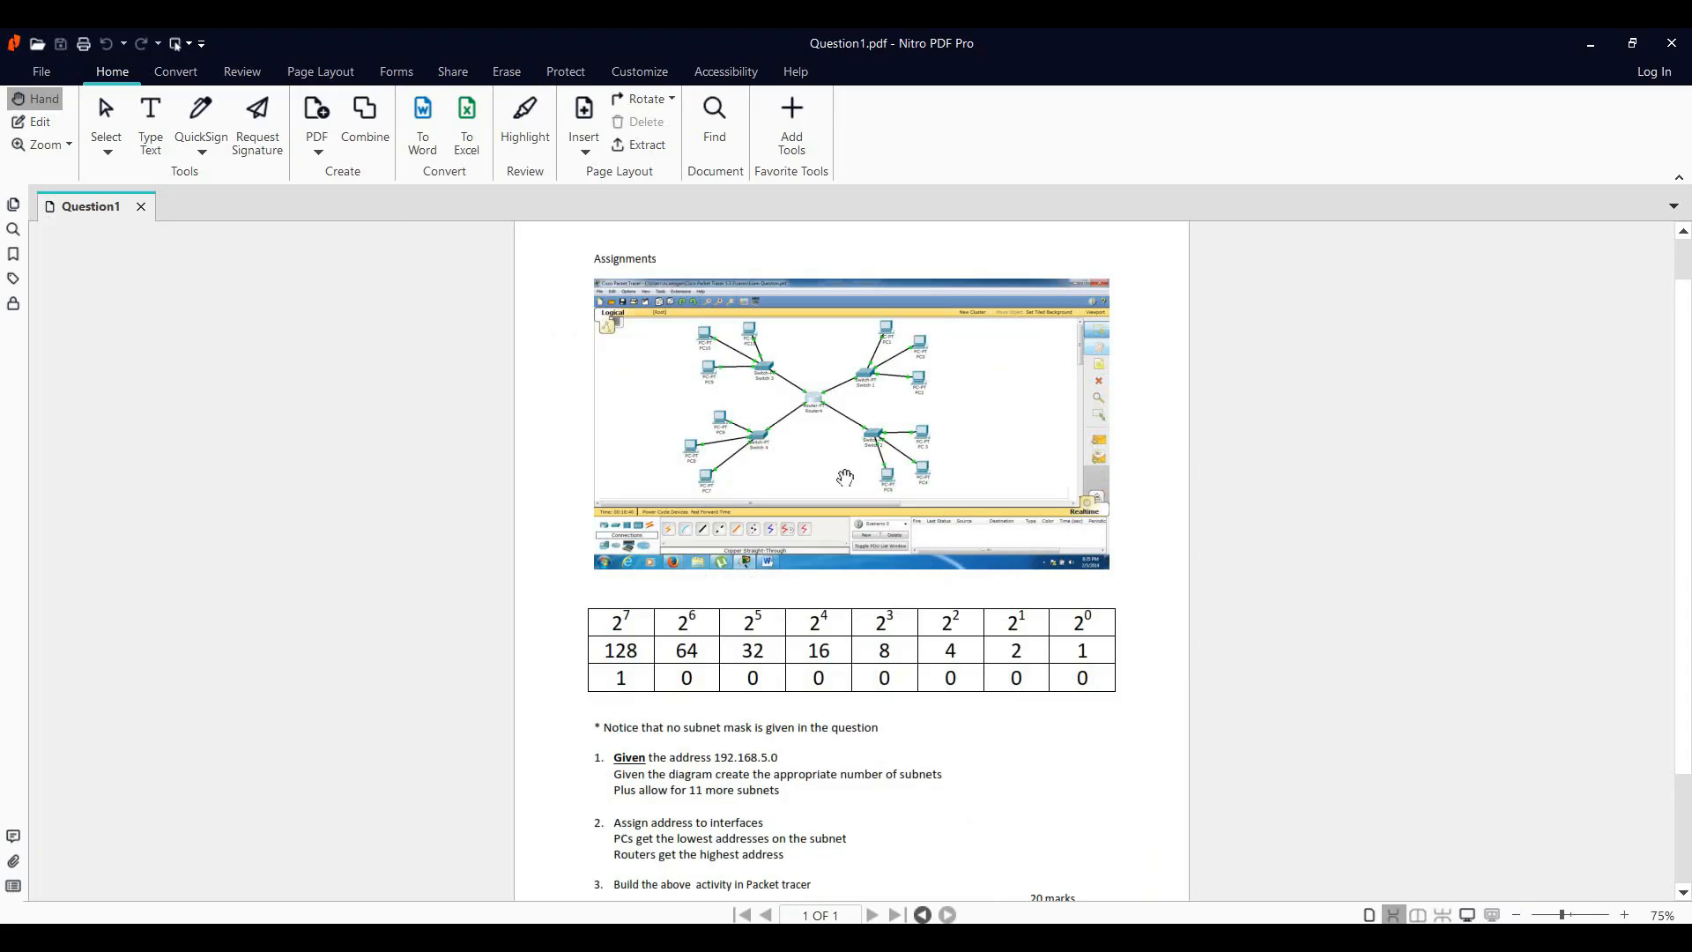
scroll(846, 477, "up", 1)
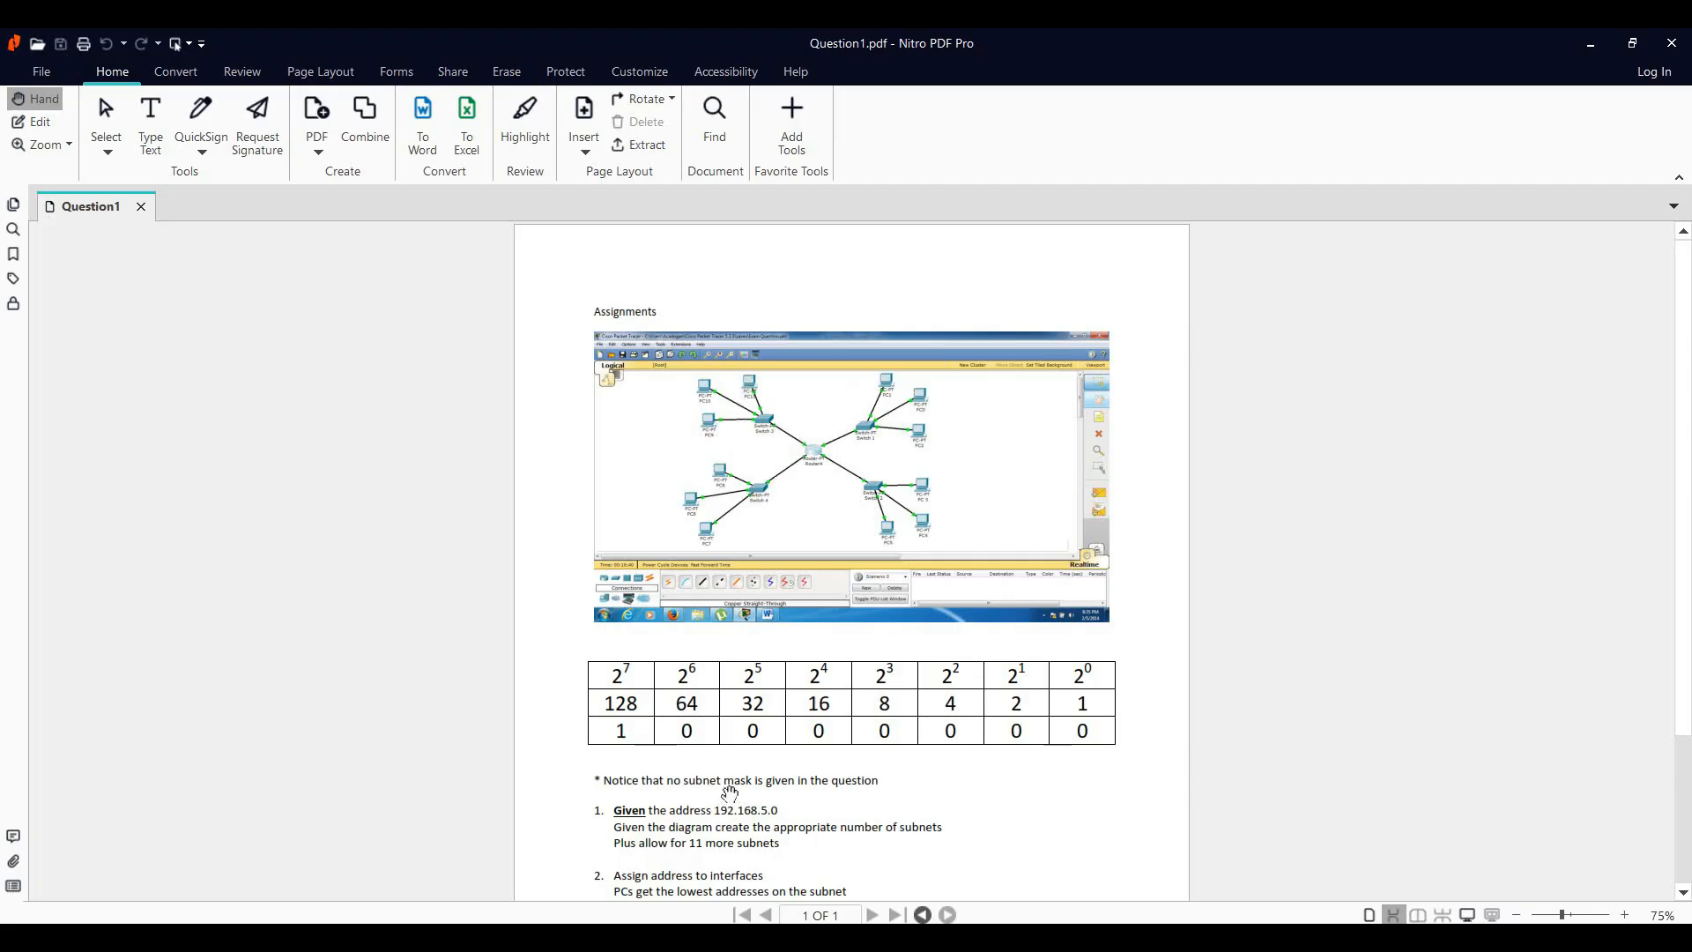
scroll(730, 789, "down", 3)
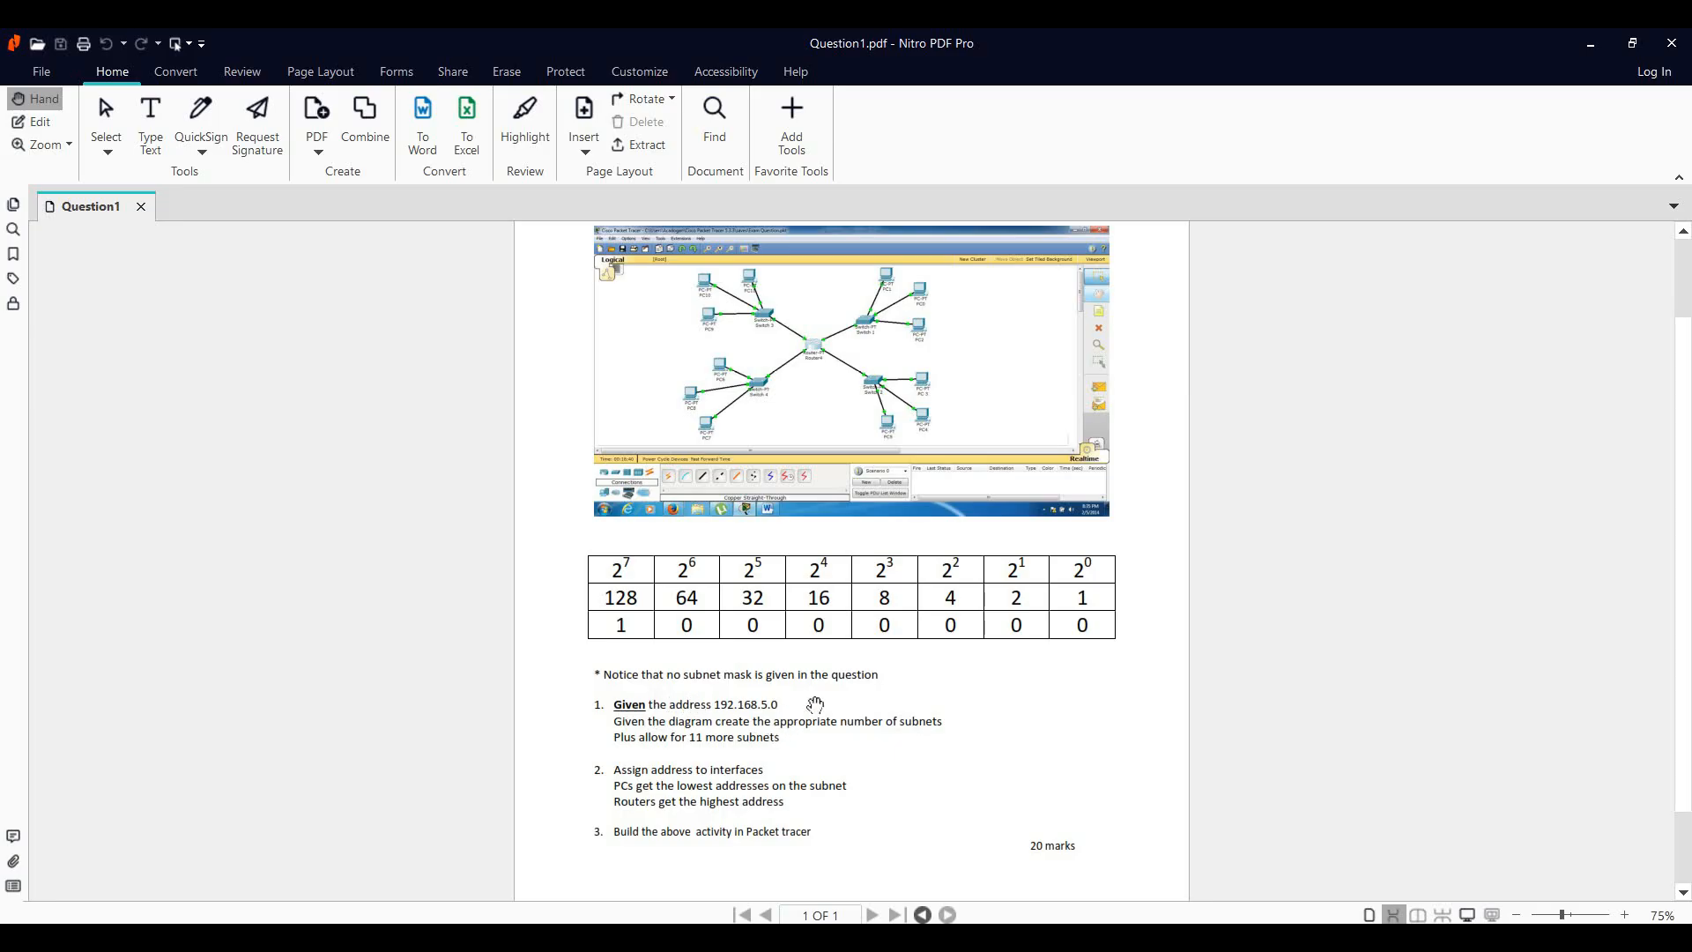
left_click(1090, 936)
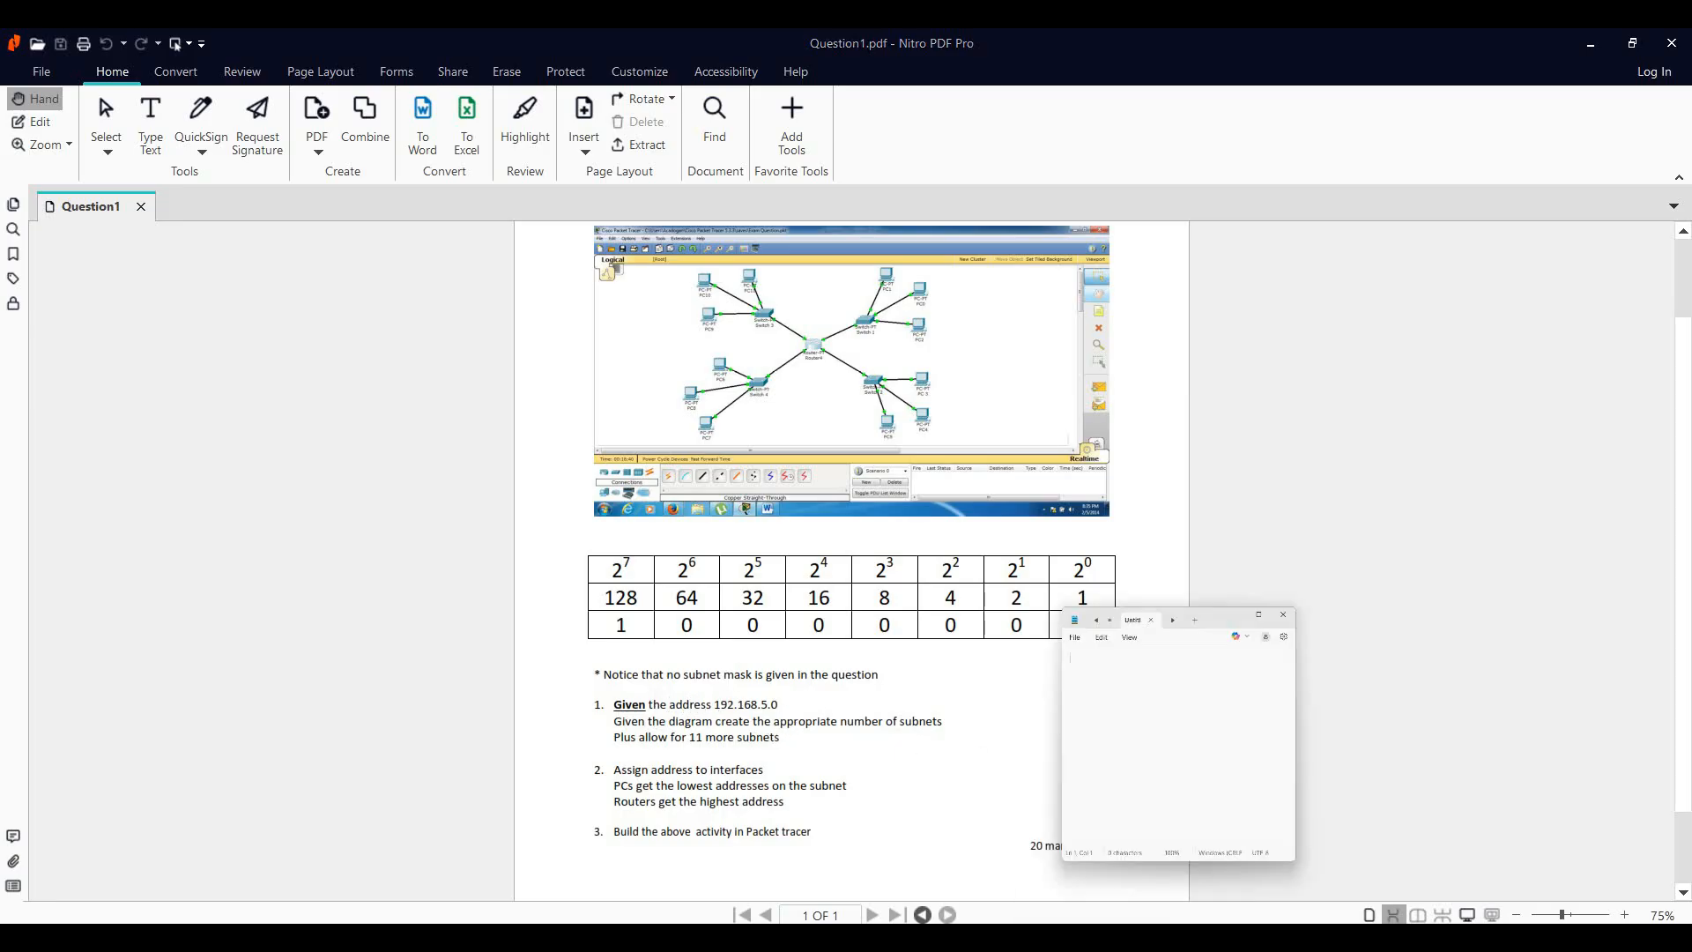
type("192.168.5.0")
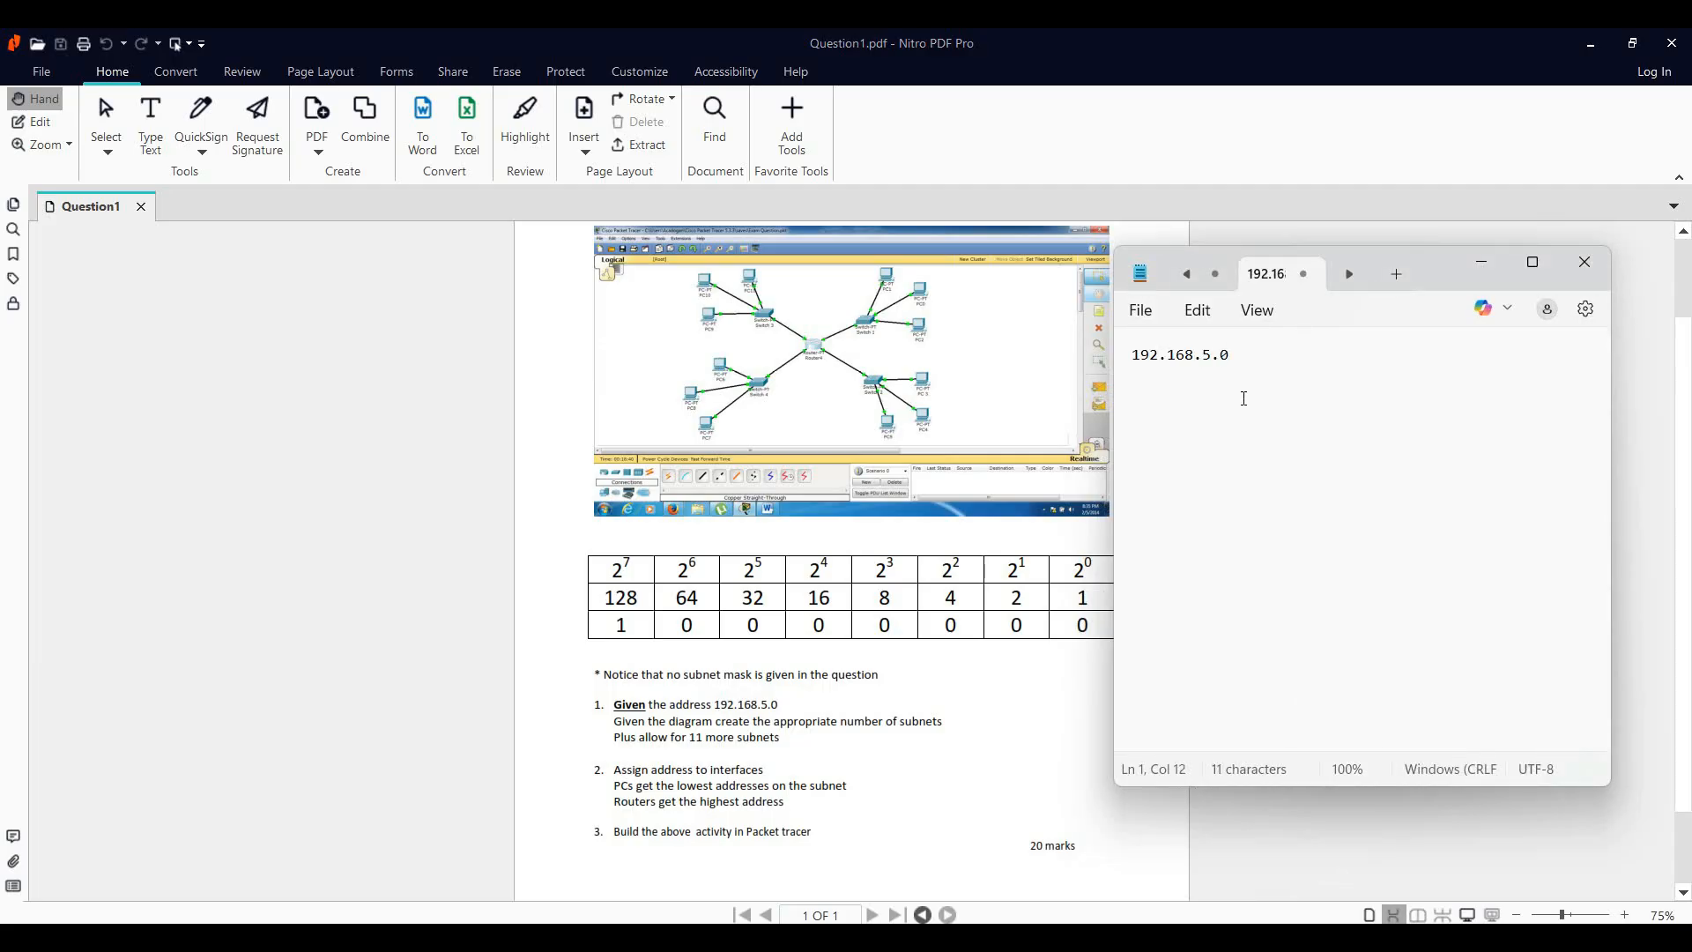
Write the binary mask 11111111.11111111.11111111.00000000 on its own line below the network address.
key("Return")
type("11111111.11111111.1111111")
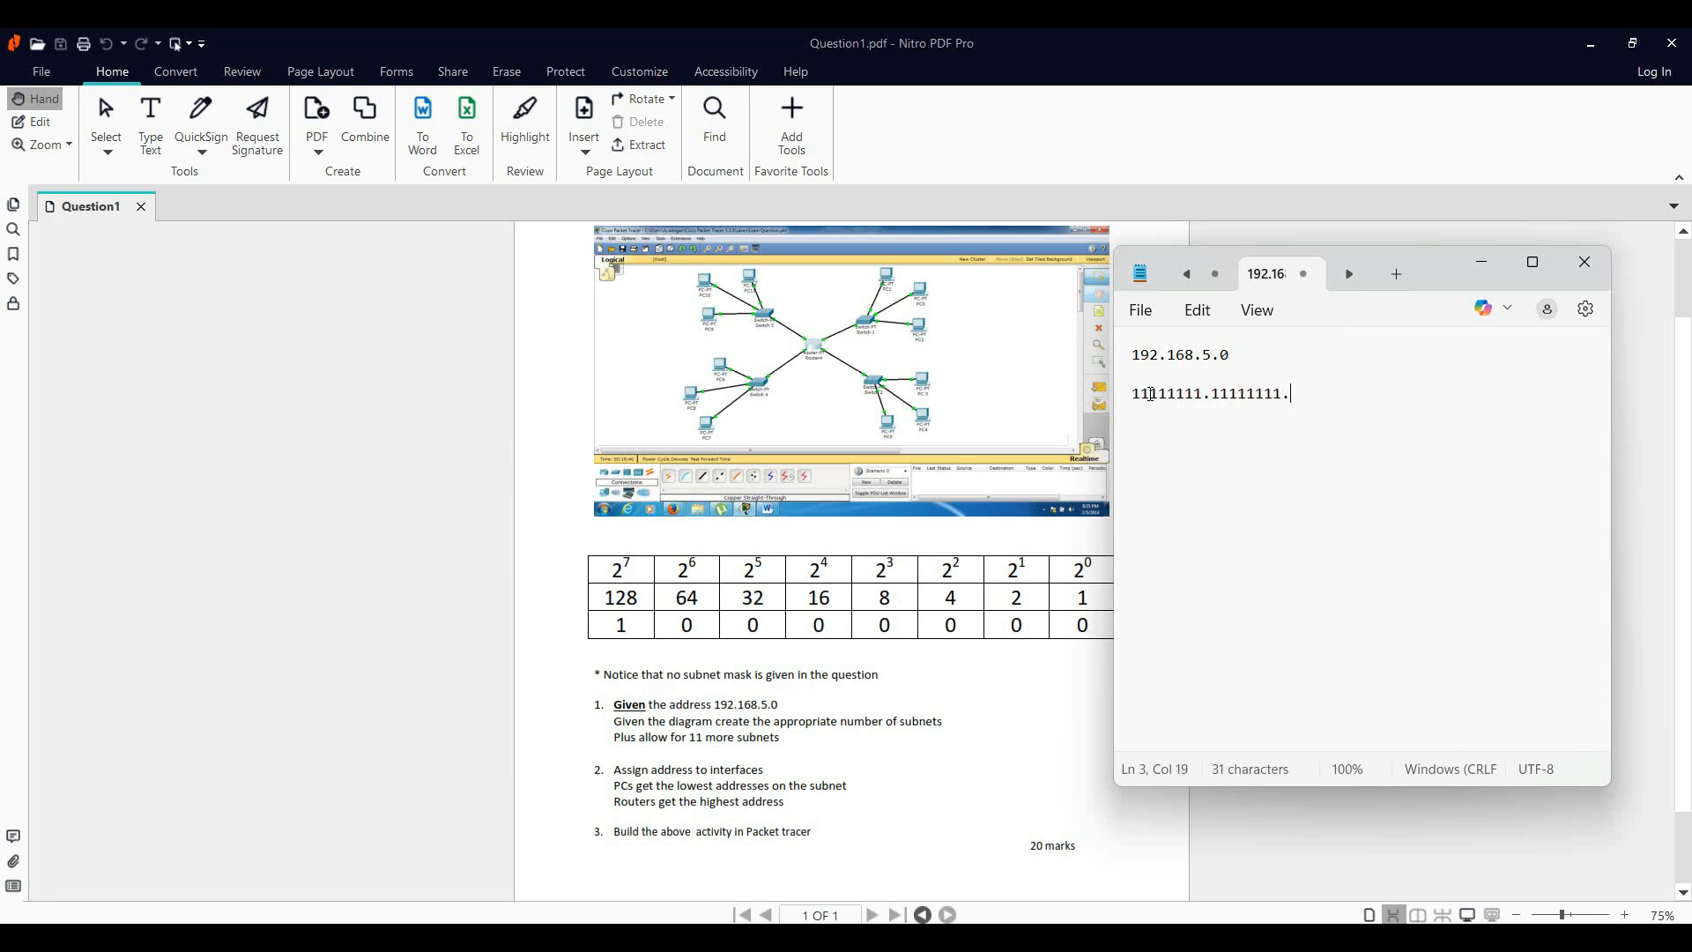
type("1.00000000")
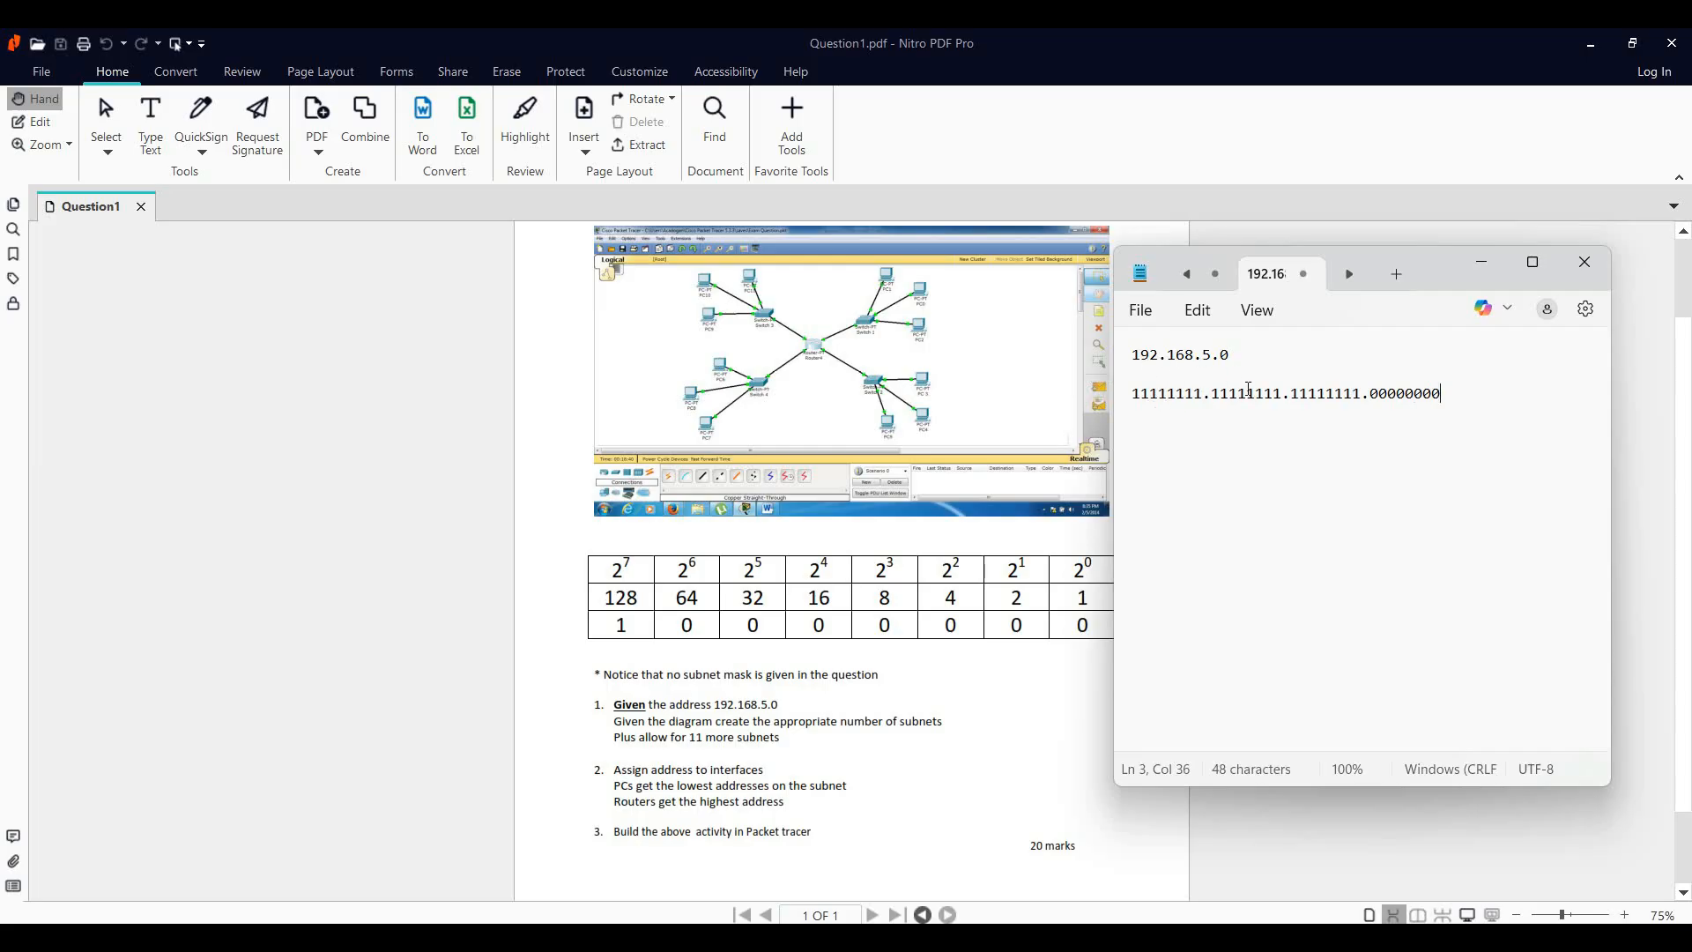
left_click(1237, 355)
left_click_drag(1438, 271, 1478, 265)
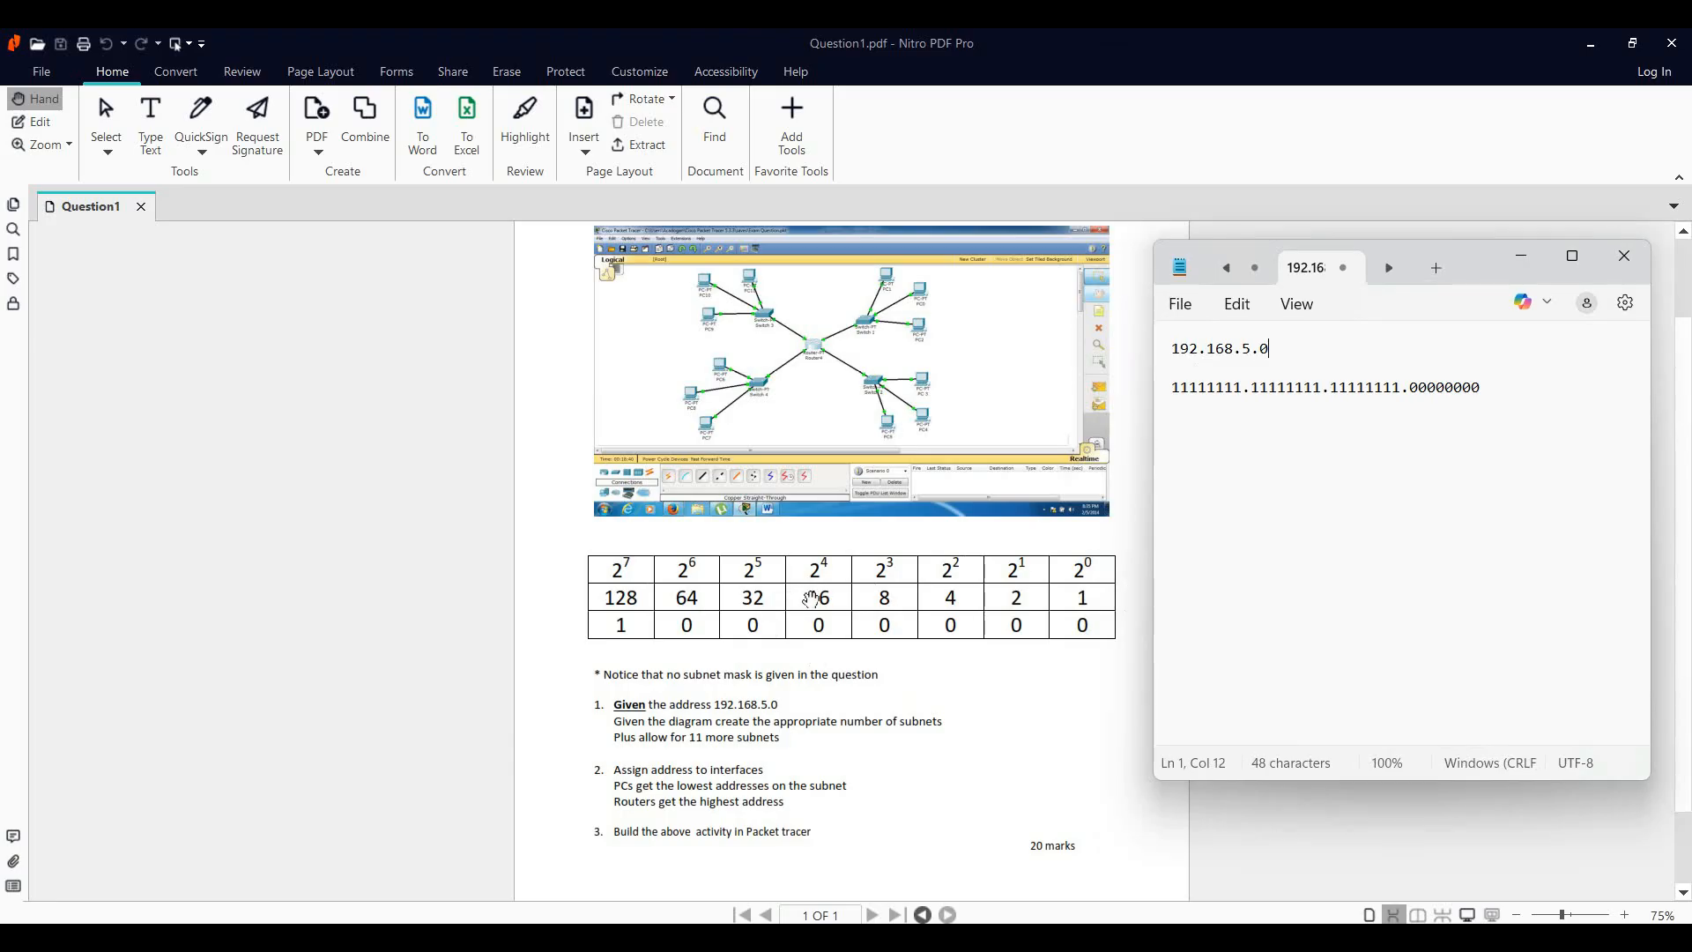
Change the last octet of the binary mask to 11110000.
left_click(1438, 388)
left_click(1447, 388)
key("BackSpace")
key("BackSpace")
type("1111")
Write "Magic Number 16" below the binary mask, with 16 on the following line.
key("Return")
key("Return")
type("Magic Numbwe")
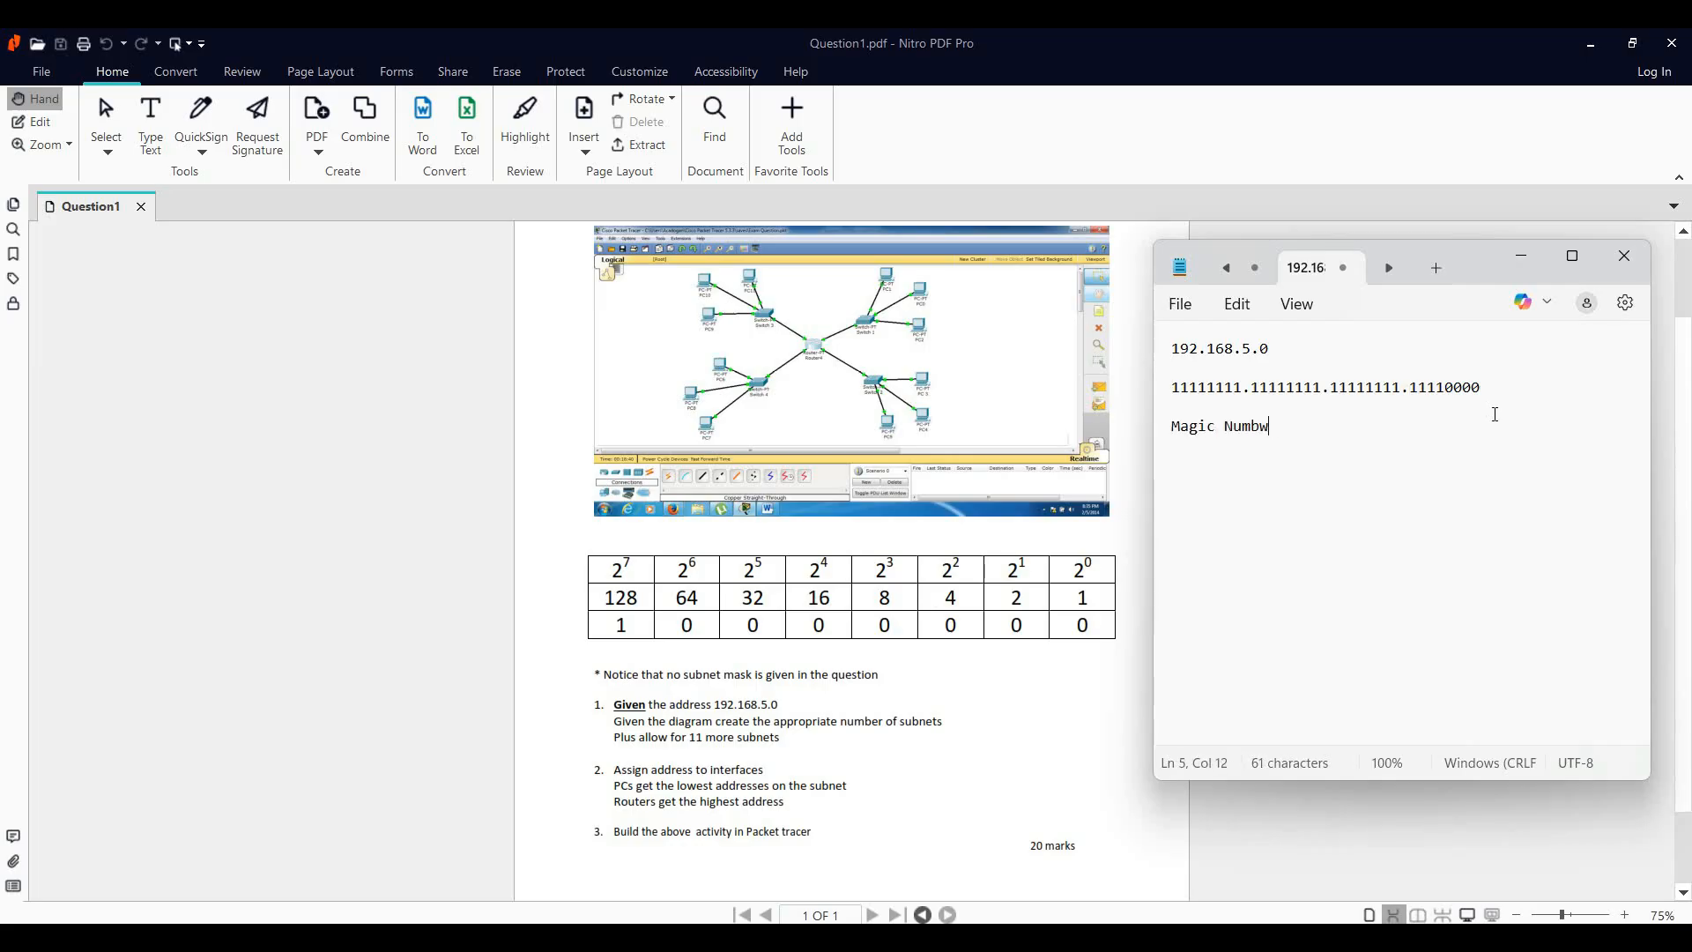
key("BackSpace")
key("BackSpace")
key("BackSpace")
type("er 16")
Switch to Calculator and compute the sum 128 + 64 + 32 + 16.
left_click(767, 939)
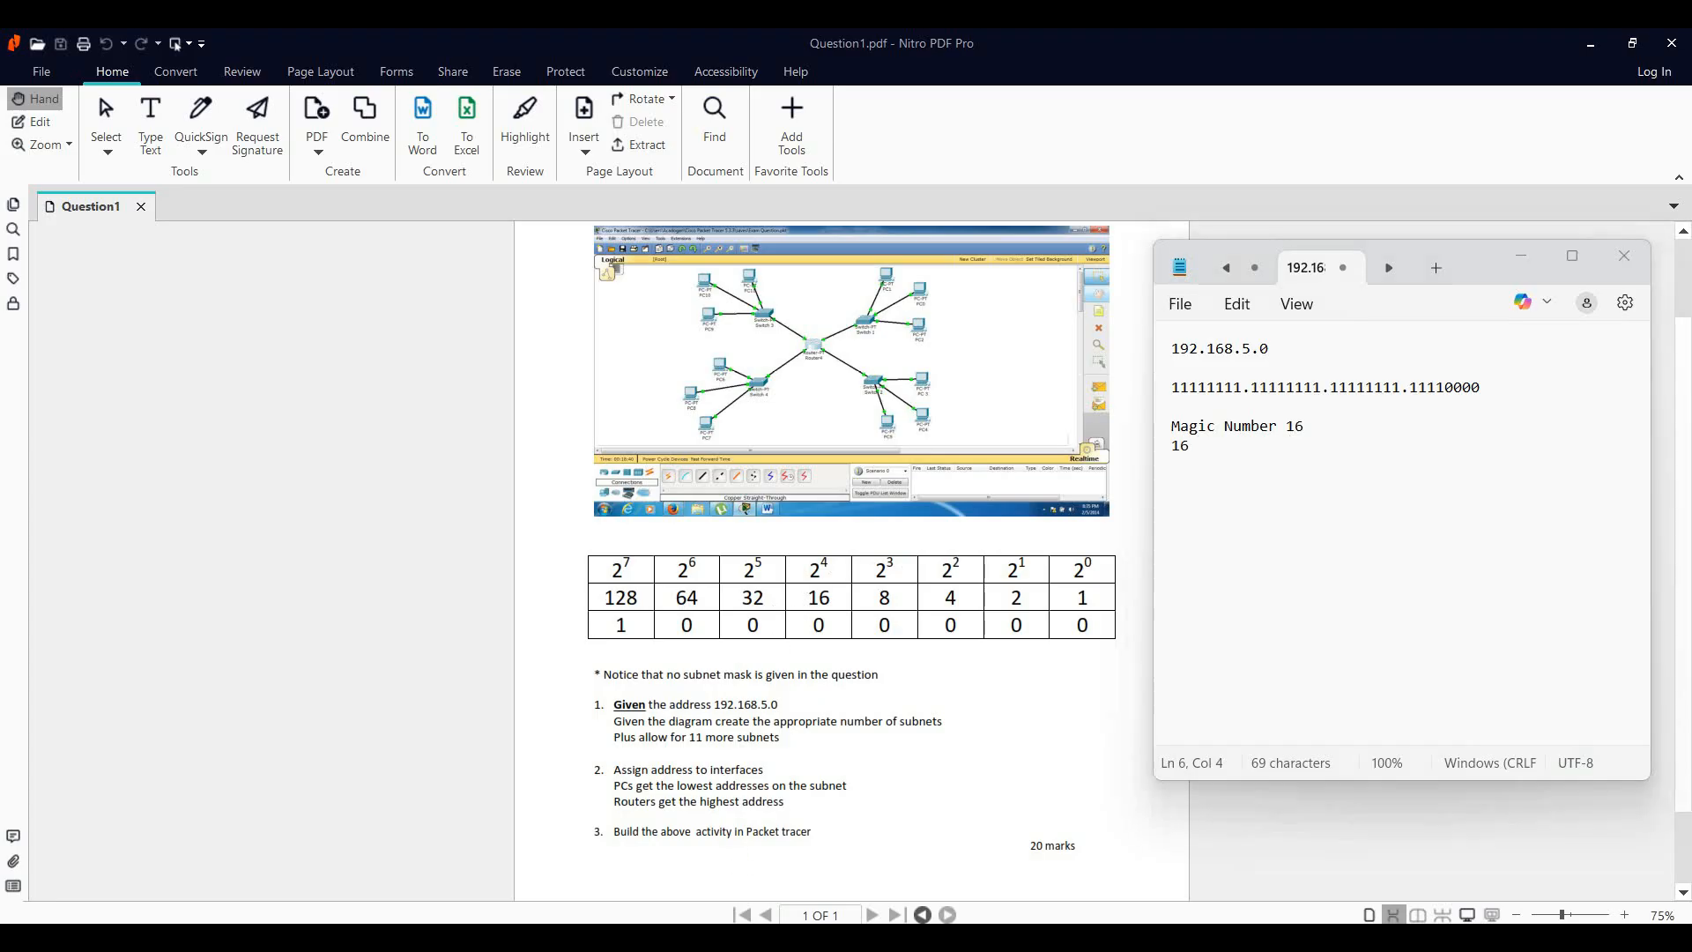
left_click(112, 521)
left_click(186, 523)
left_click(188, 368)
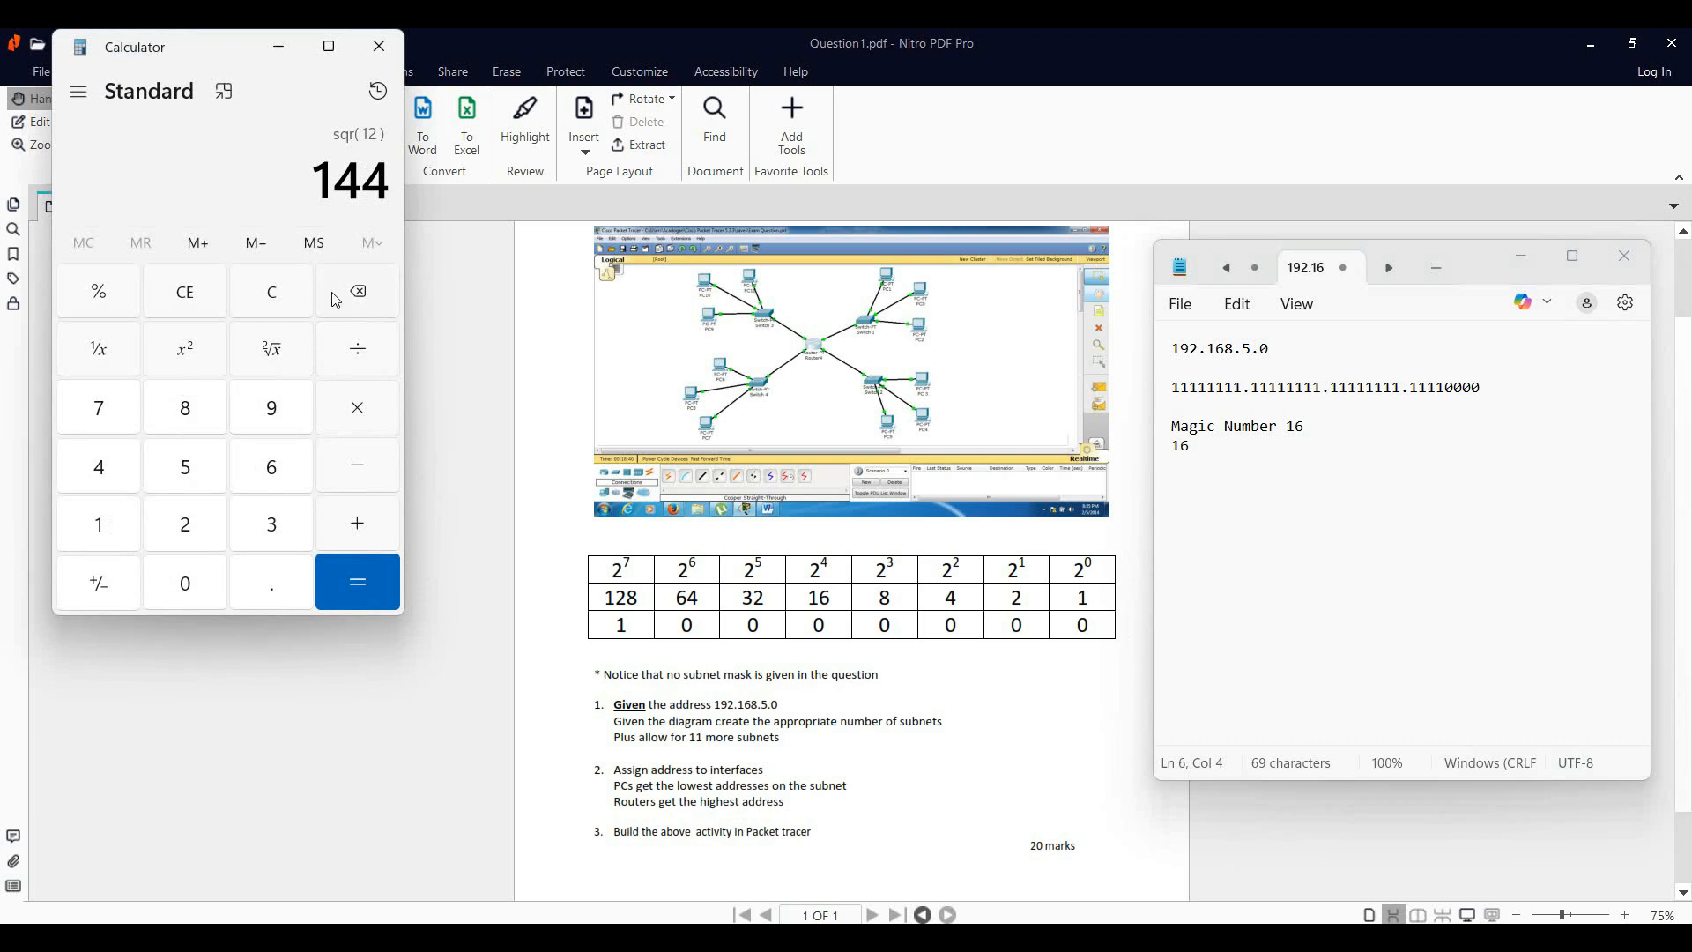
left_click(286, 304)
left_click(133, 533)
left_click(185, 524)
left_click(189, 408)
left_click(360, 520)
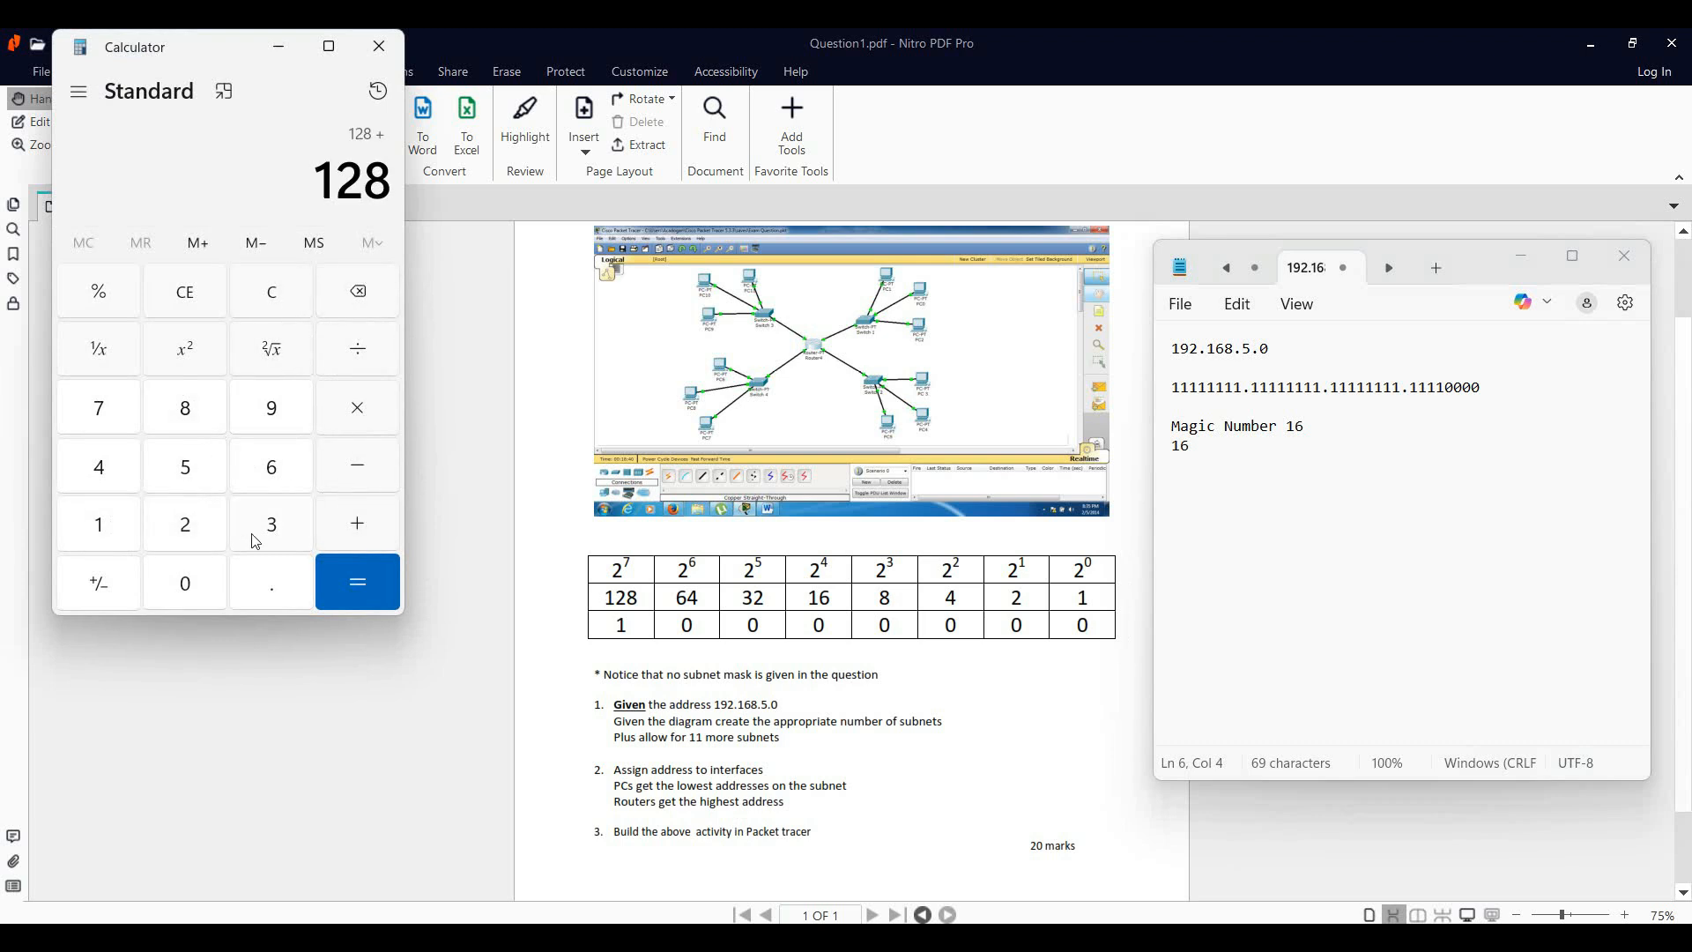
left_click(270, 470)
left_click(115, 472)
left_click(353, 520)
left_click(263, 529)
left_click(185, 525)
left_click(358, 524)
left_click(133, 528)
left_click(251, 468)
left_click(346, 584)
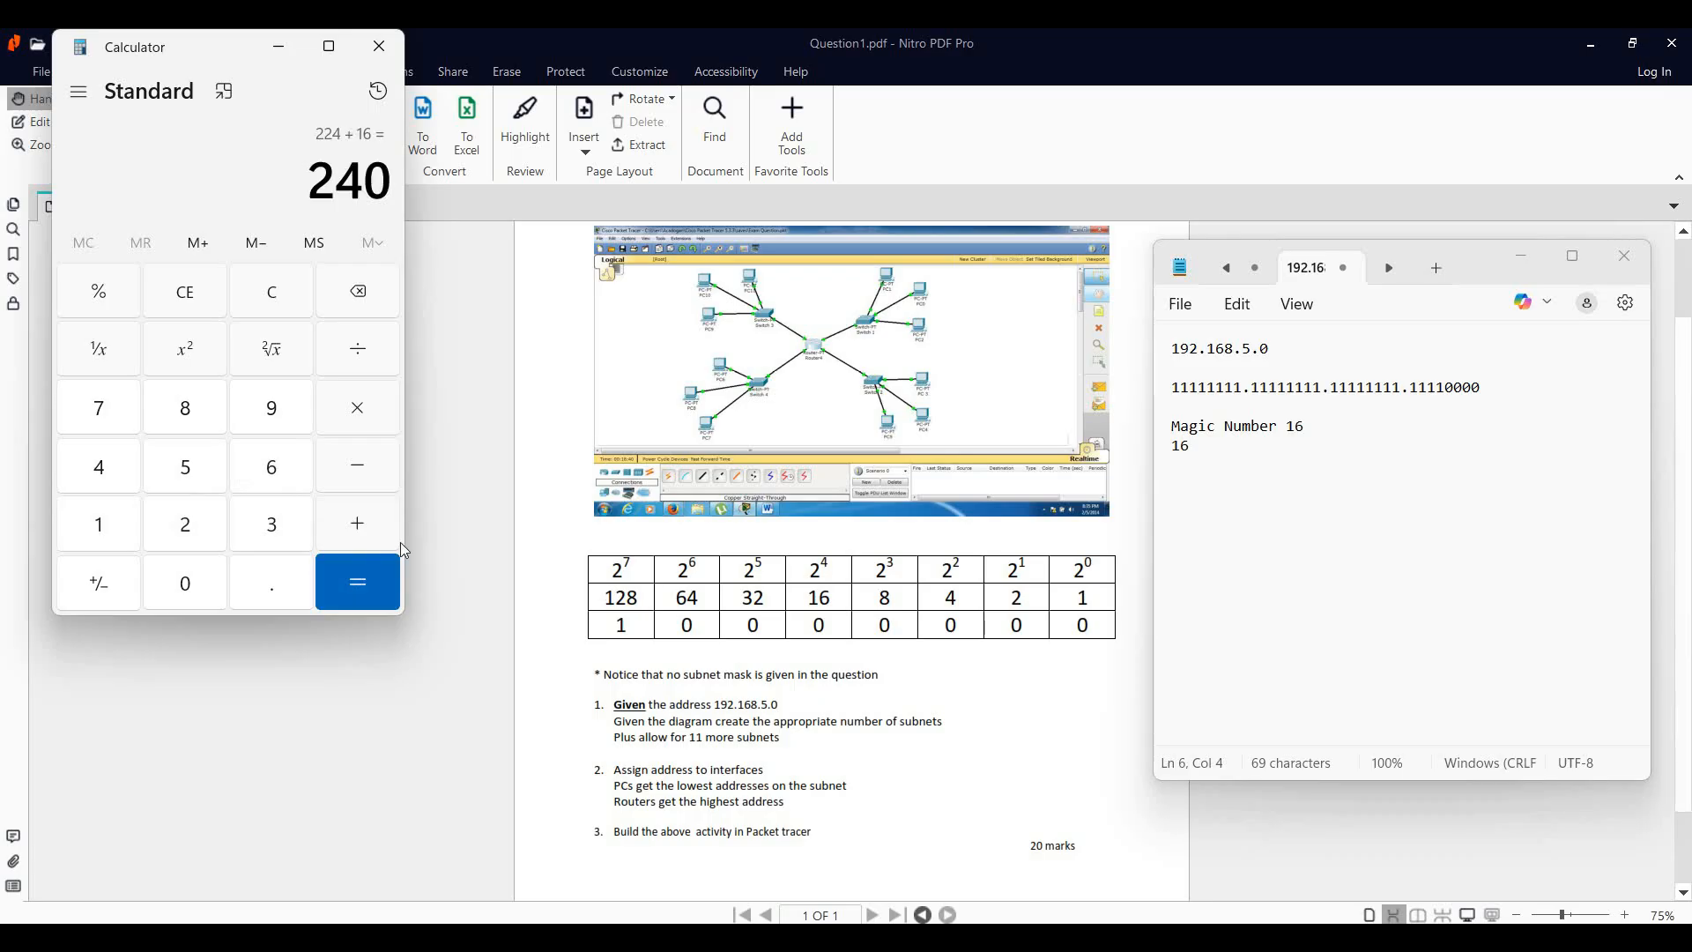
In Notepad, write the subnet mask 255.255.255.240 under the magic number and append /28 to the network address.
left_click(1268, 459)
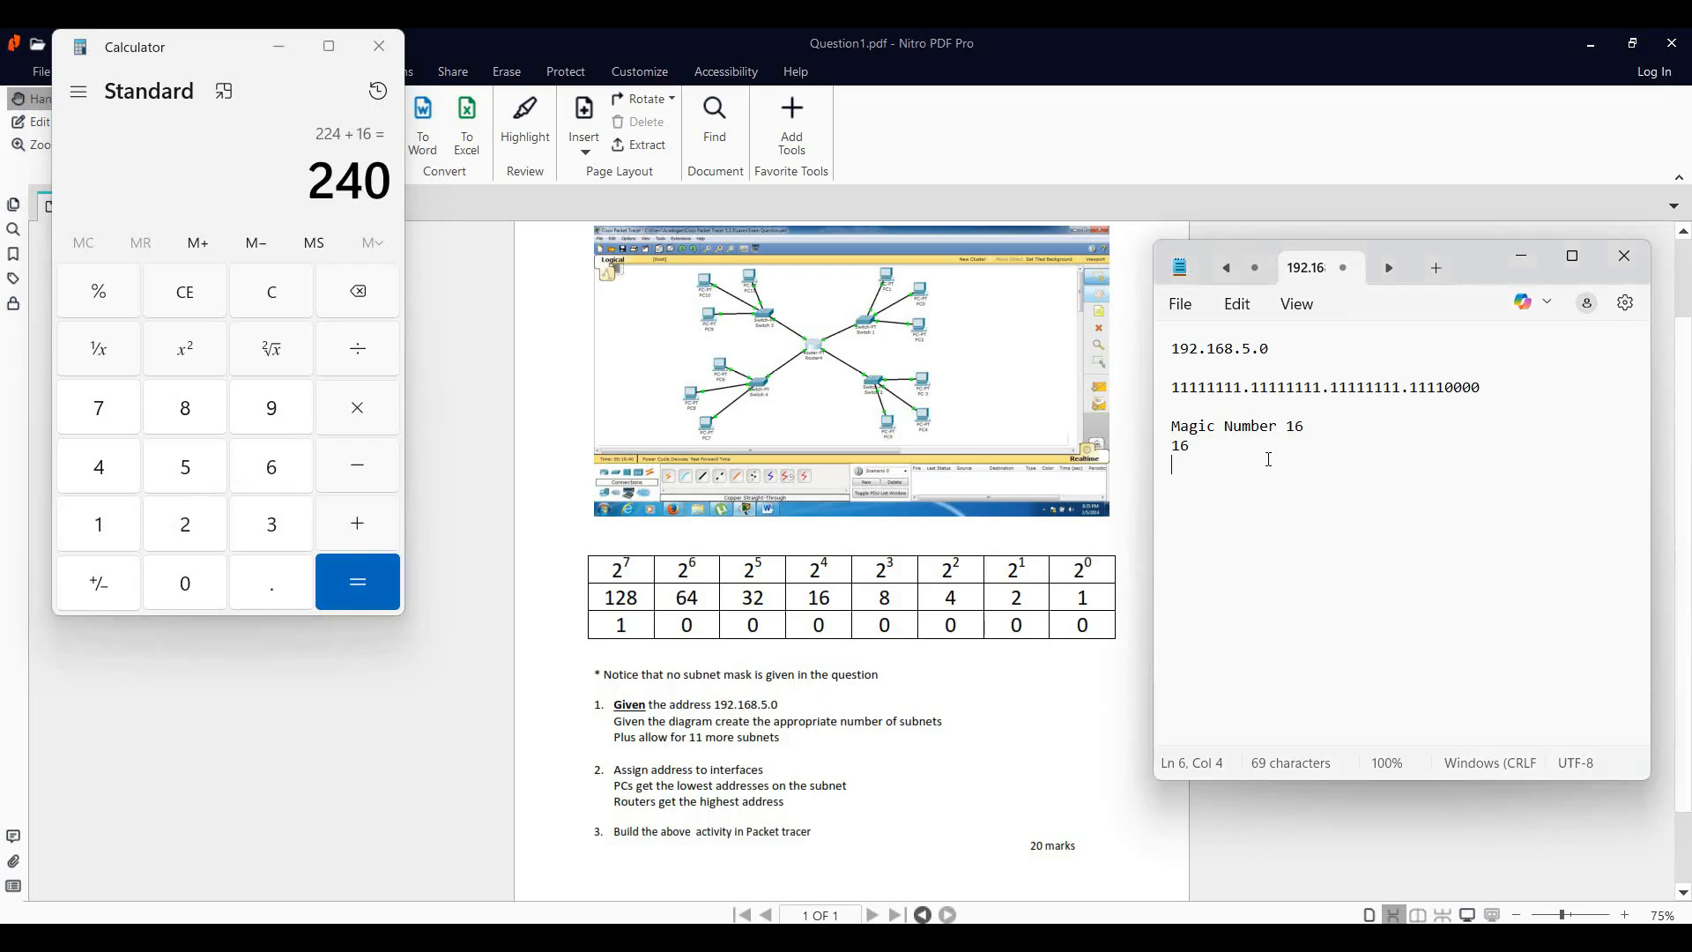
type("255.255.255.240")
left_click(1312, 349)
type("/28")
Add a "Subnets" heading below the mask and list the first range as 192.168.5.0 - 15 /28.
left_click(1333, 463)
key("Return")
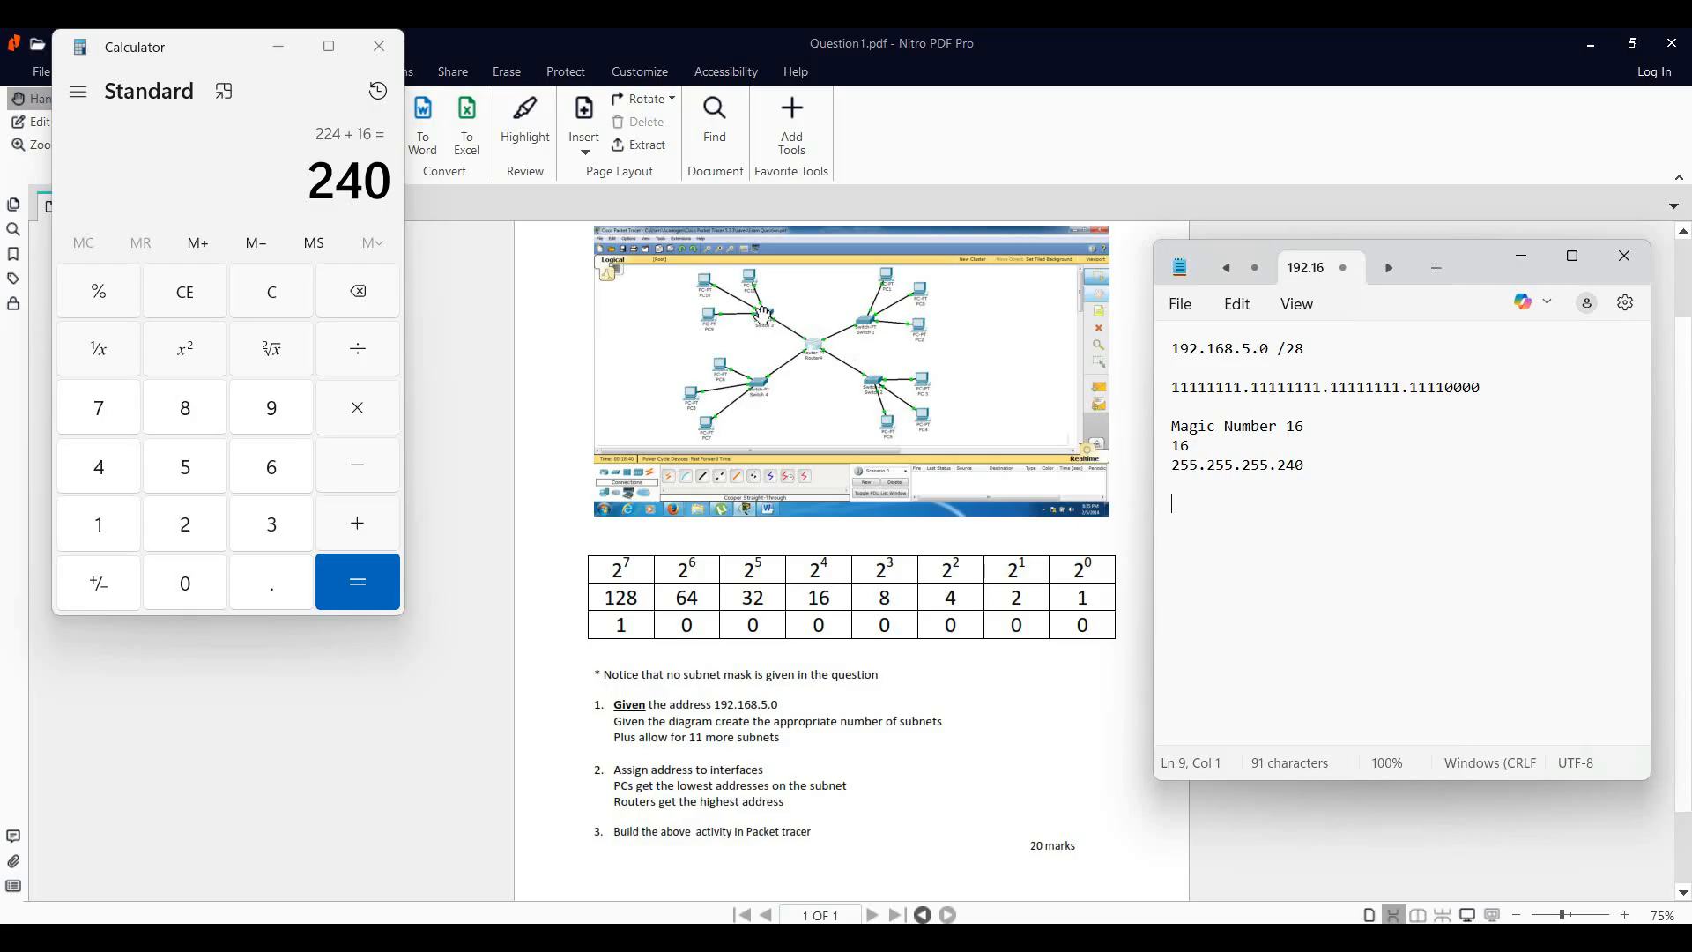
type("Subnets")
key("Return")
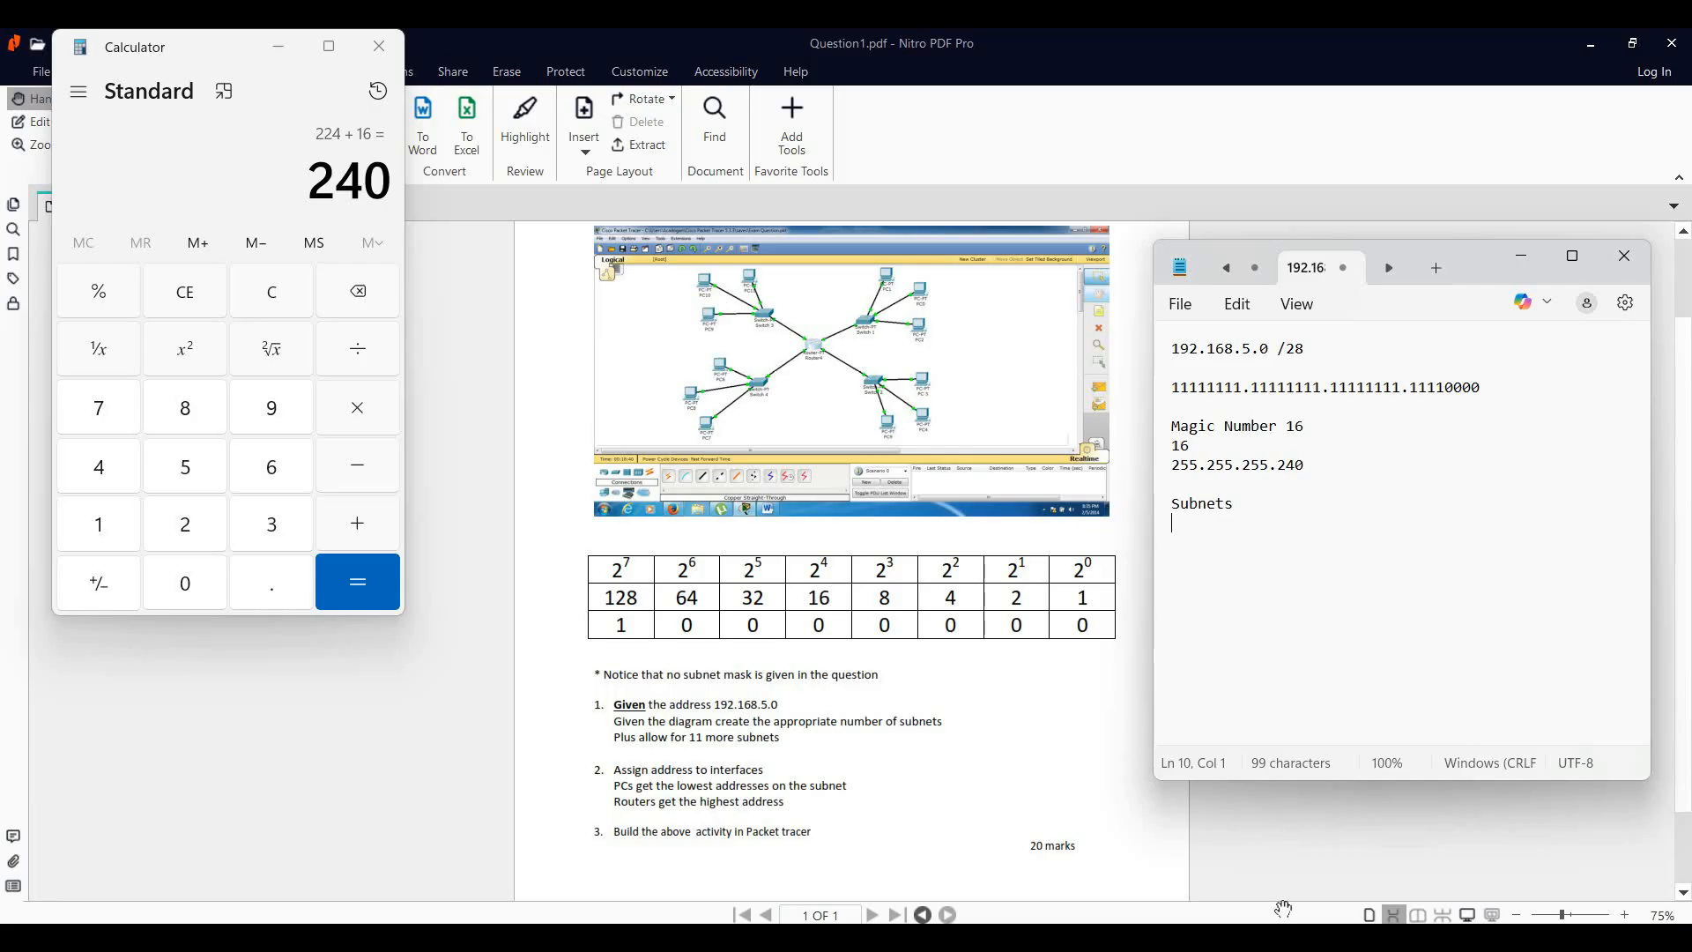
mouse_move(1285, 937)
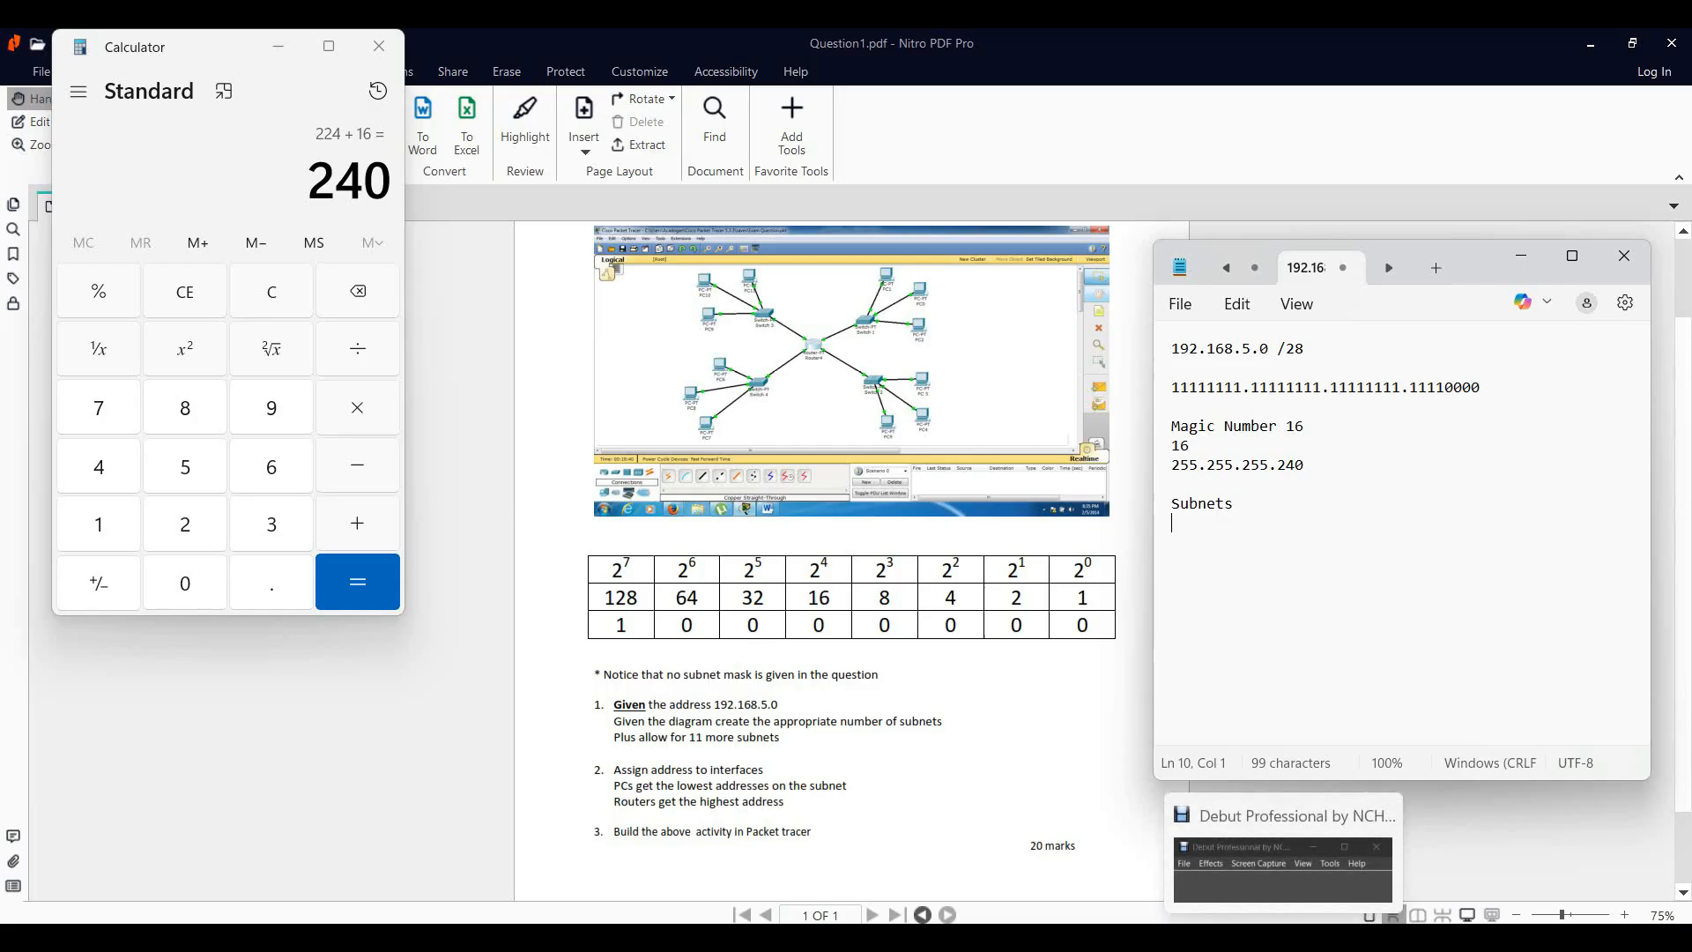
type("2")
key("BackSpace")
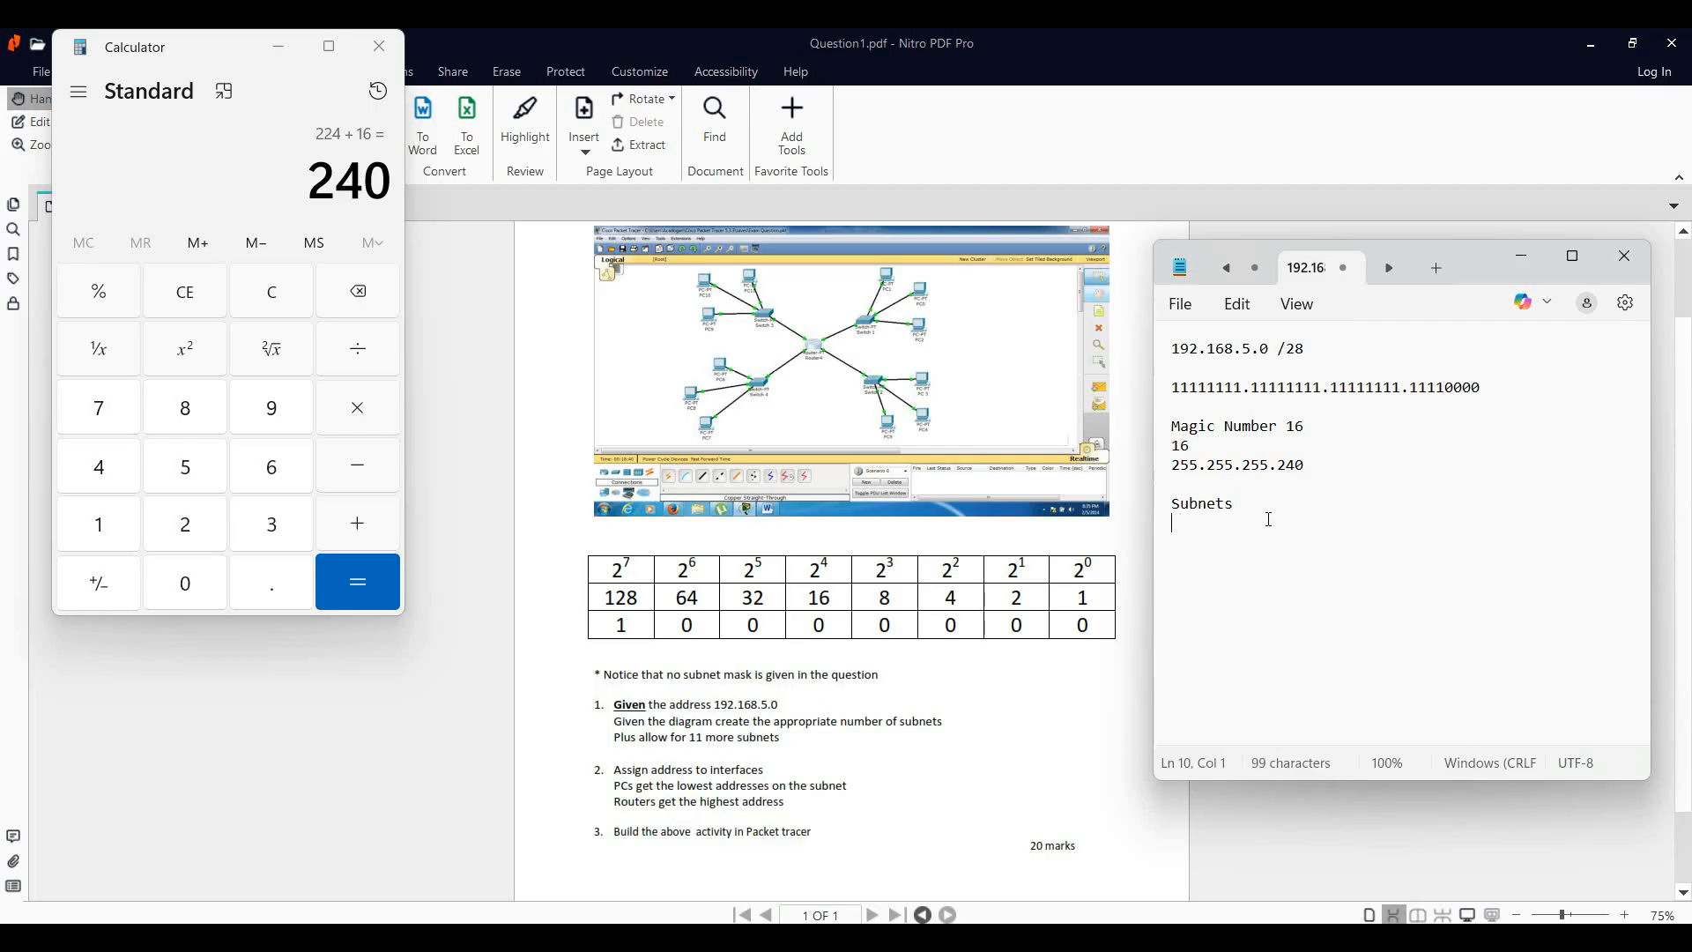
type("192.168.5.0 - 15")
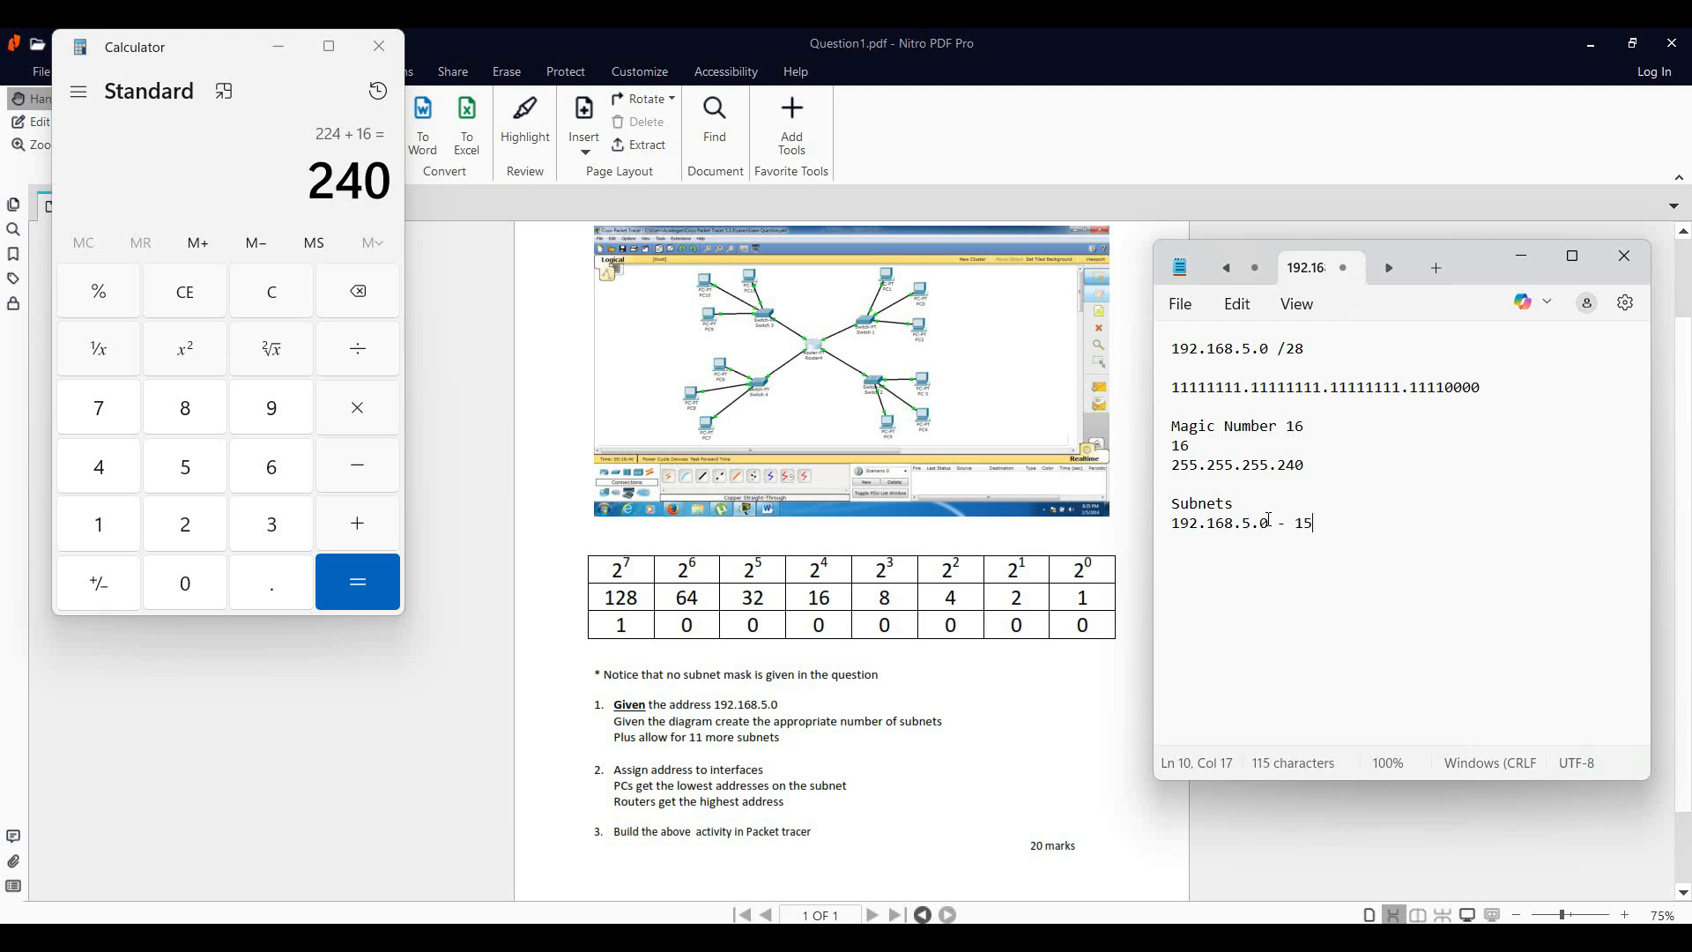
type(" /28")
Add a "Network A" heading below the first subnet with the range 192.168.5.16 - 31 /28.
key("Return")
key("Return")
type("Sub")
key("BackSpace")
key("BackSpace")
key("BackSpace")
type("Network A")
key("Return")
type("19")
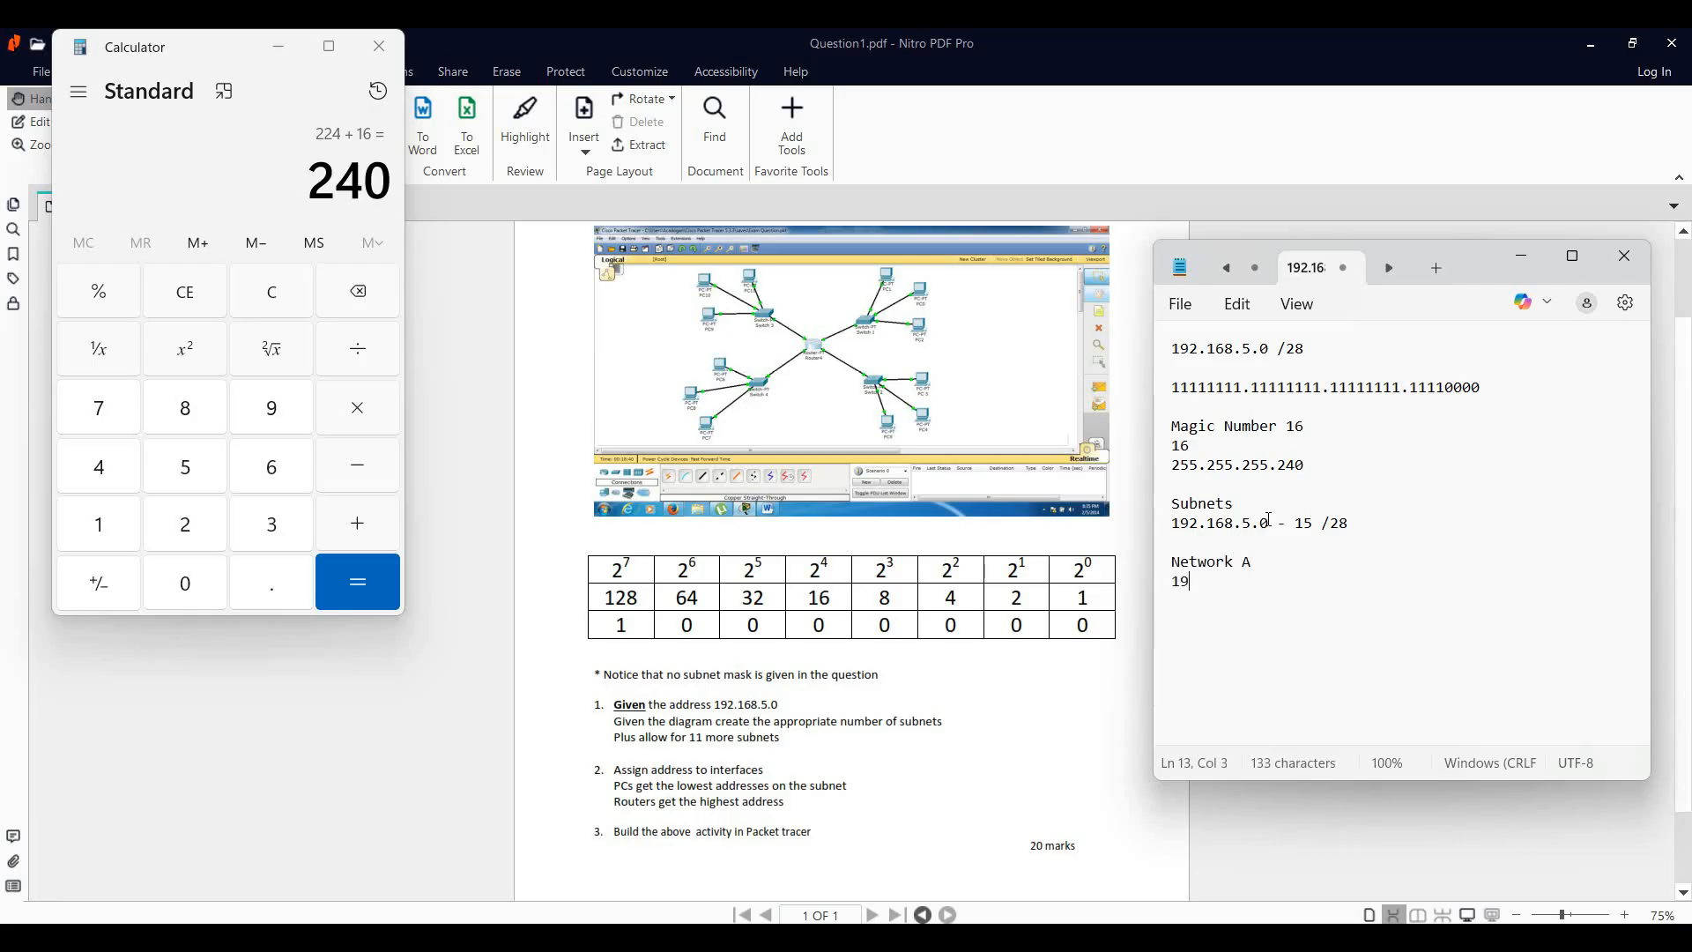
type("2.168.5.16")
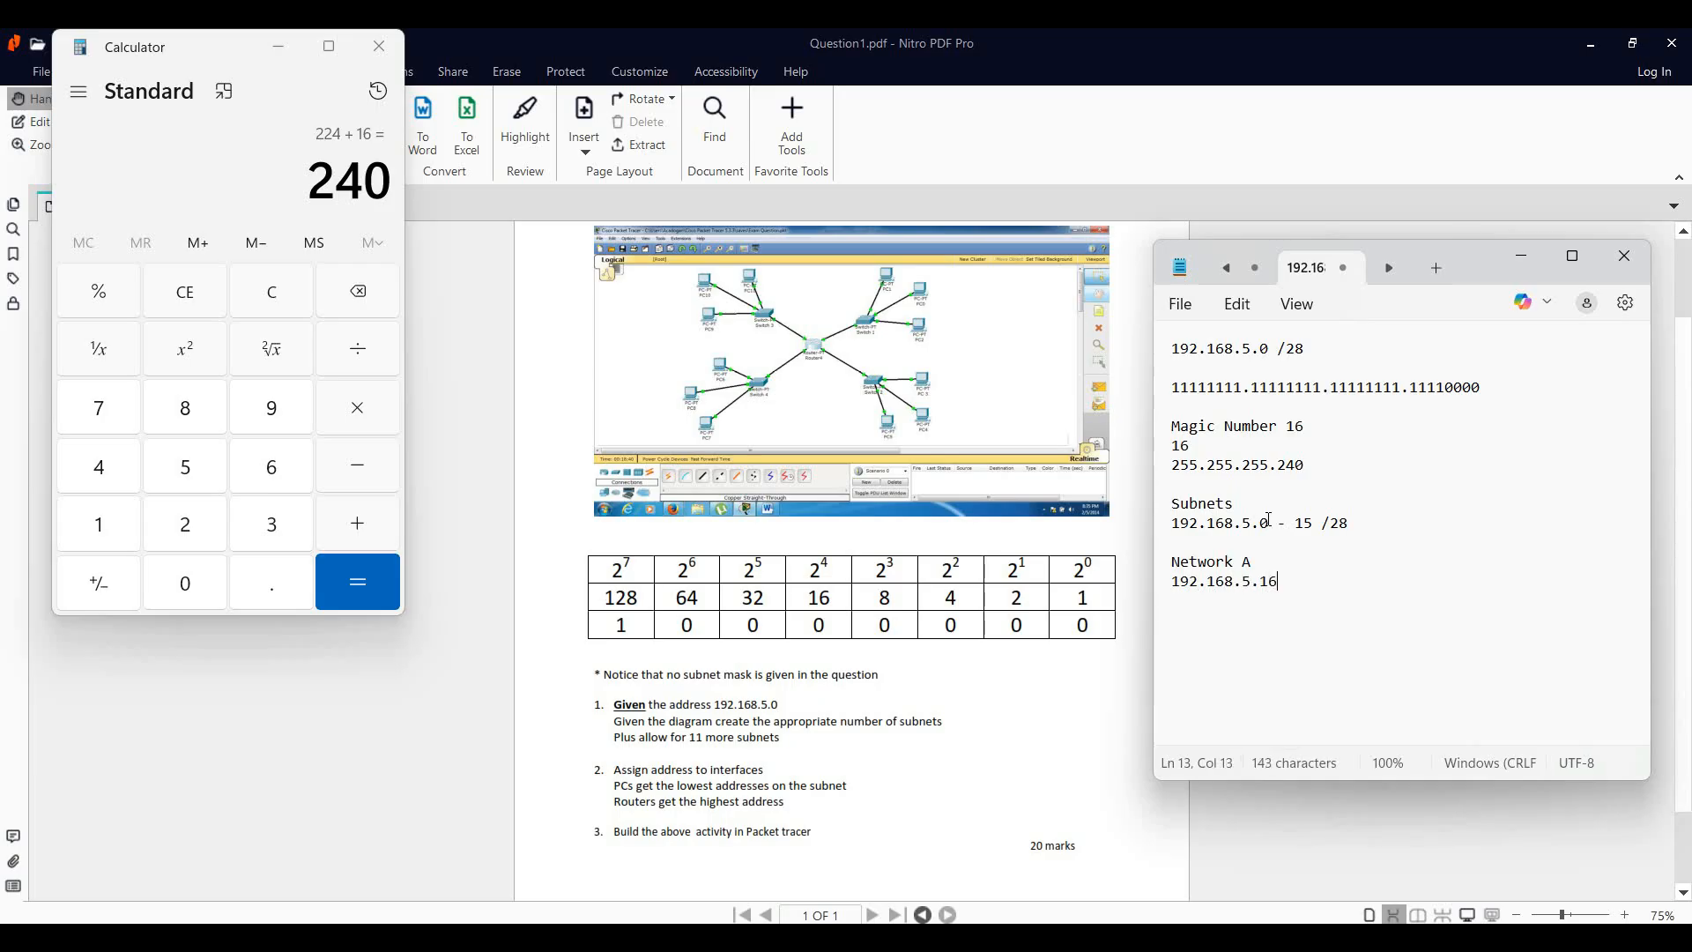
type(" - 31 /28")
Add a PC line under Network A with the addresses 192.168.5.18-20 /28.
key("Return")
type("PC")
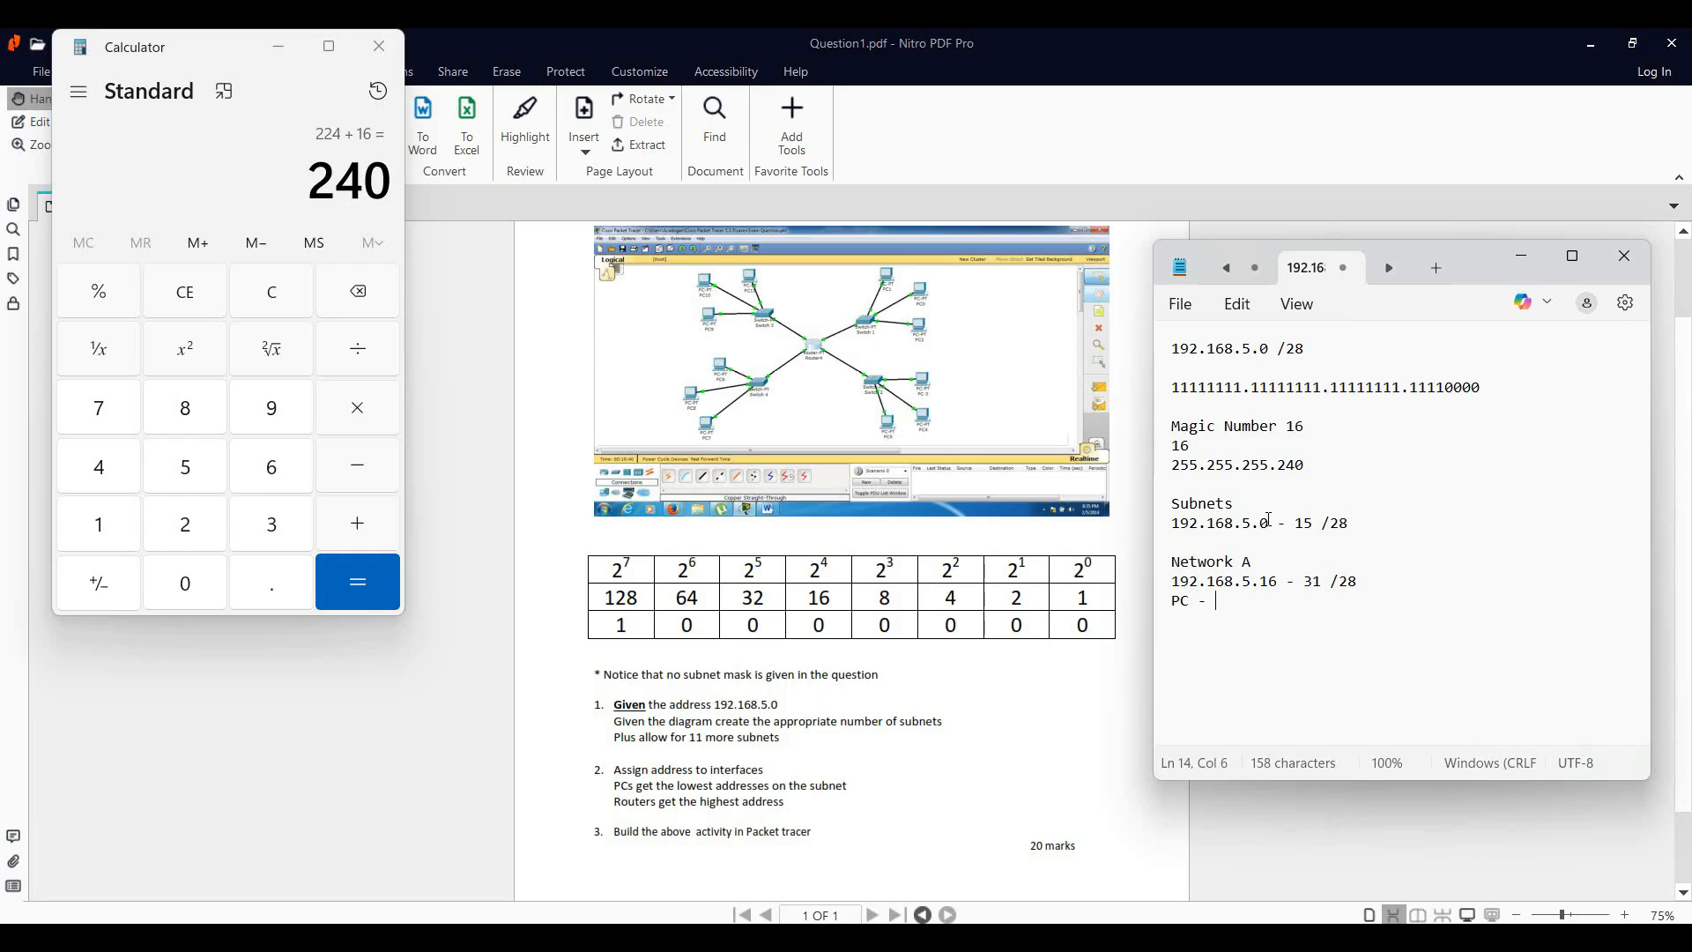
type("- 192.168.5.")
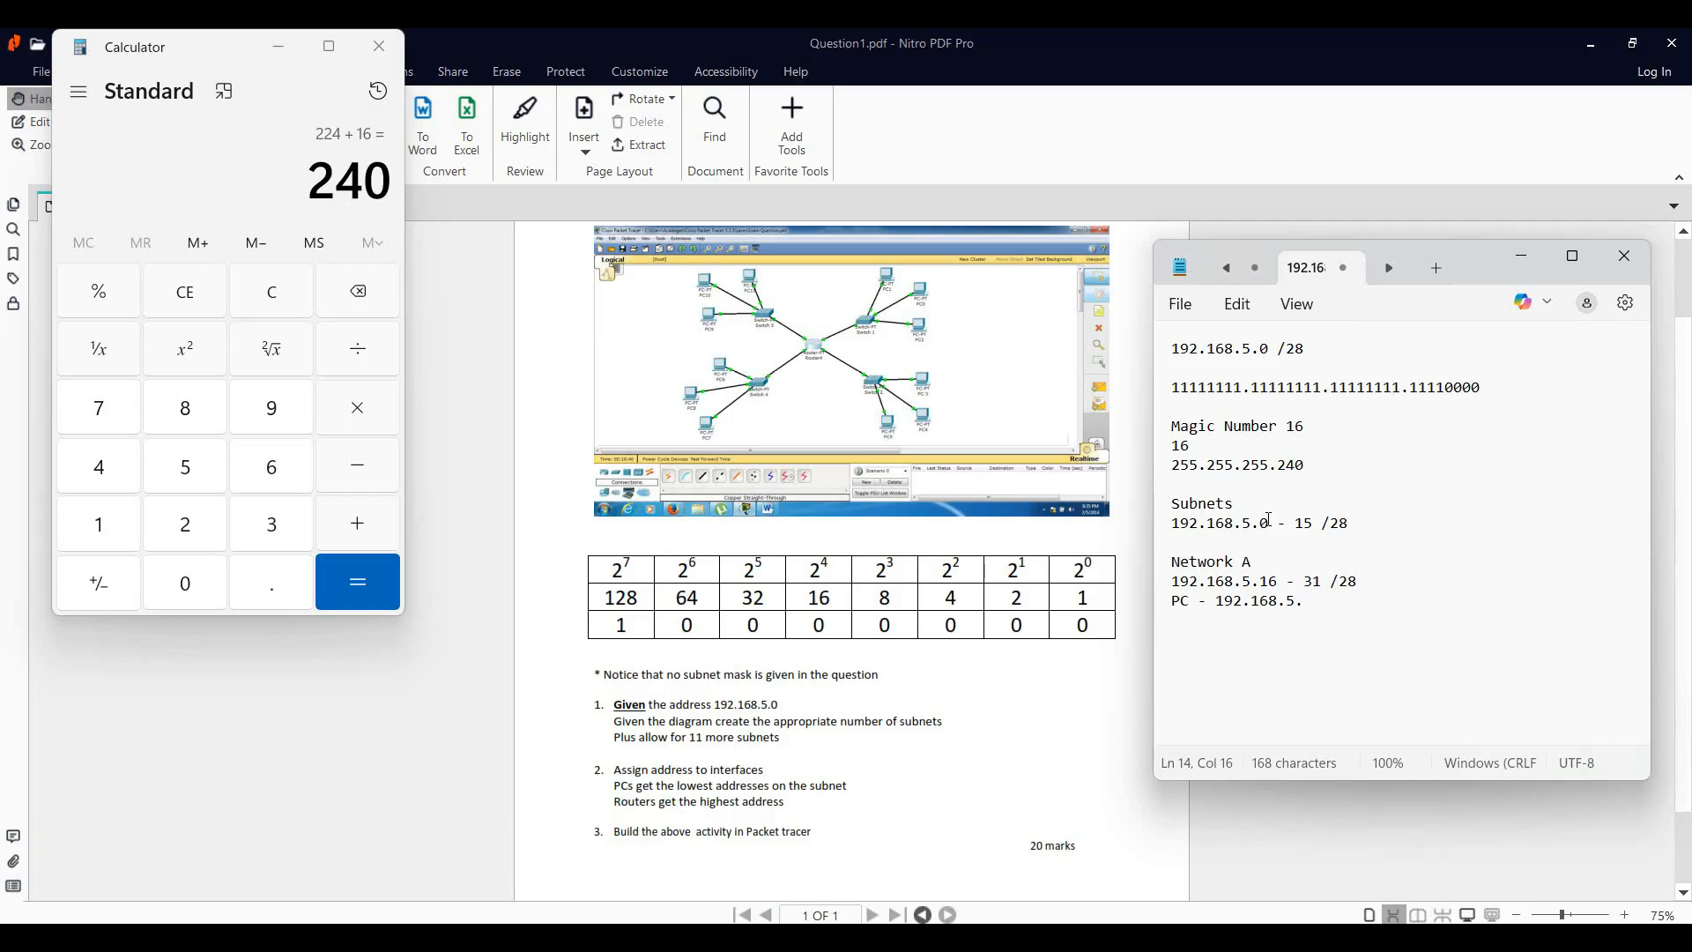
type("18-20 /28")
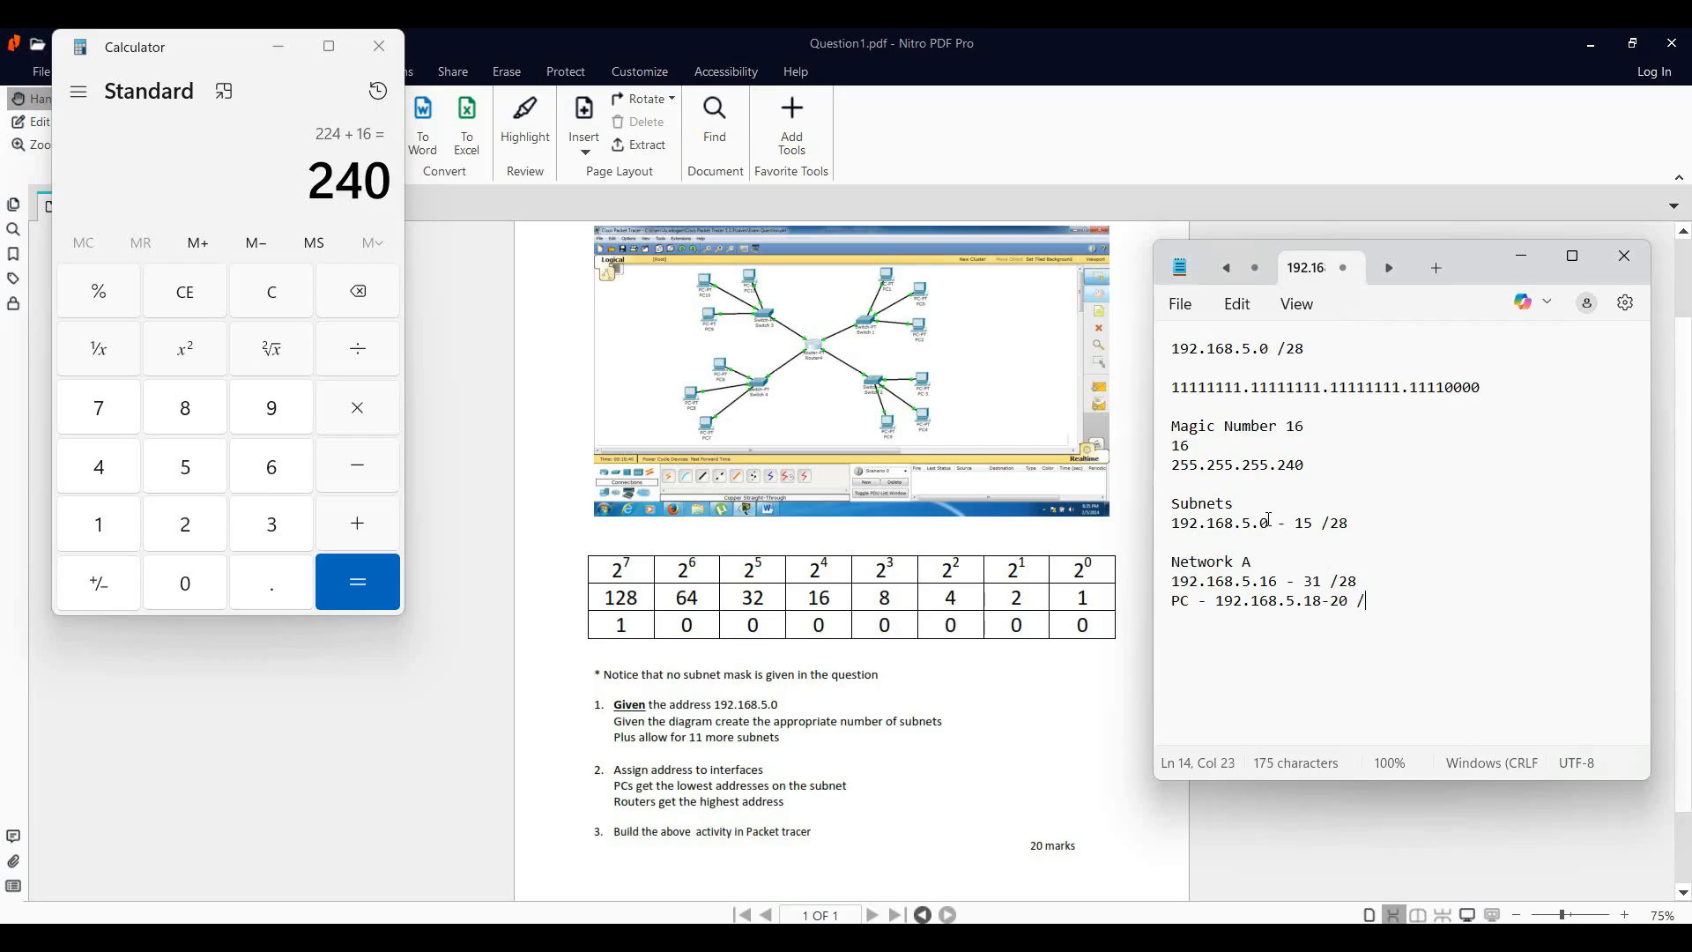
Add a "Network B" heading below the Network A entries, leaving a blank line between them.
key("Return")
type("Netowrk")
key("BackSpace")
key("BackSpace")
key("BackSpace")
key("BackSpace")
type("work")
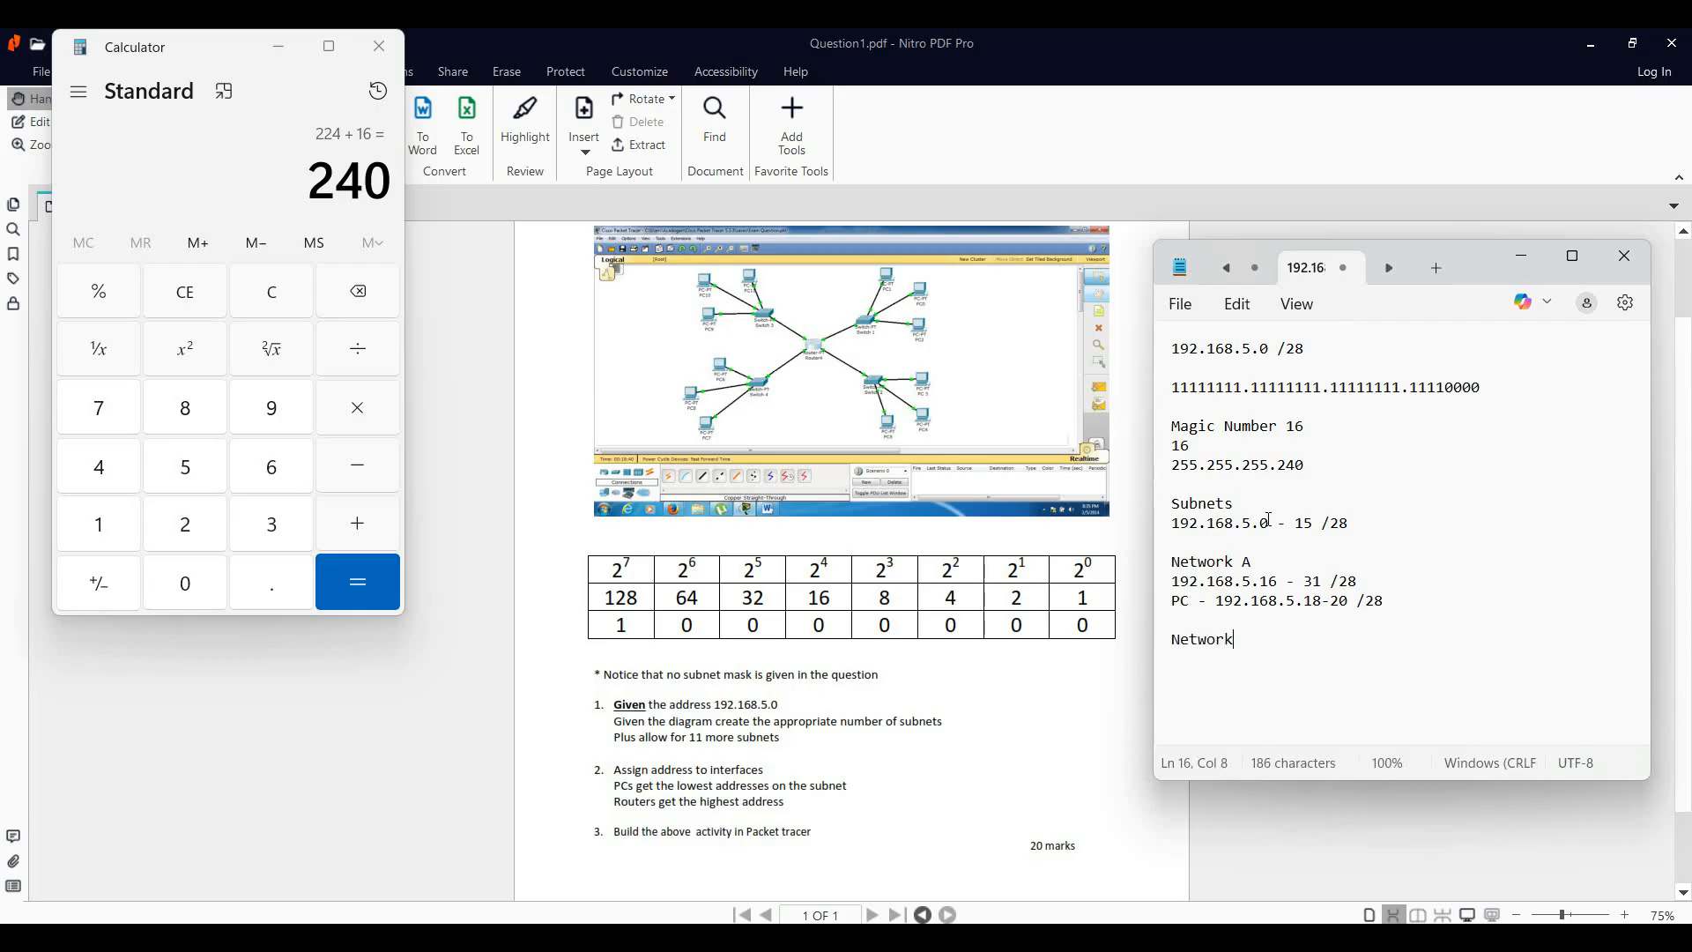
type(" B")
key("Return")
type("192")
Add a Router line under Network A's PC line with the address 192.168.5.15 /28.
double_click(1414, 604)
key("Return")
type("Router - 192.168.")
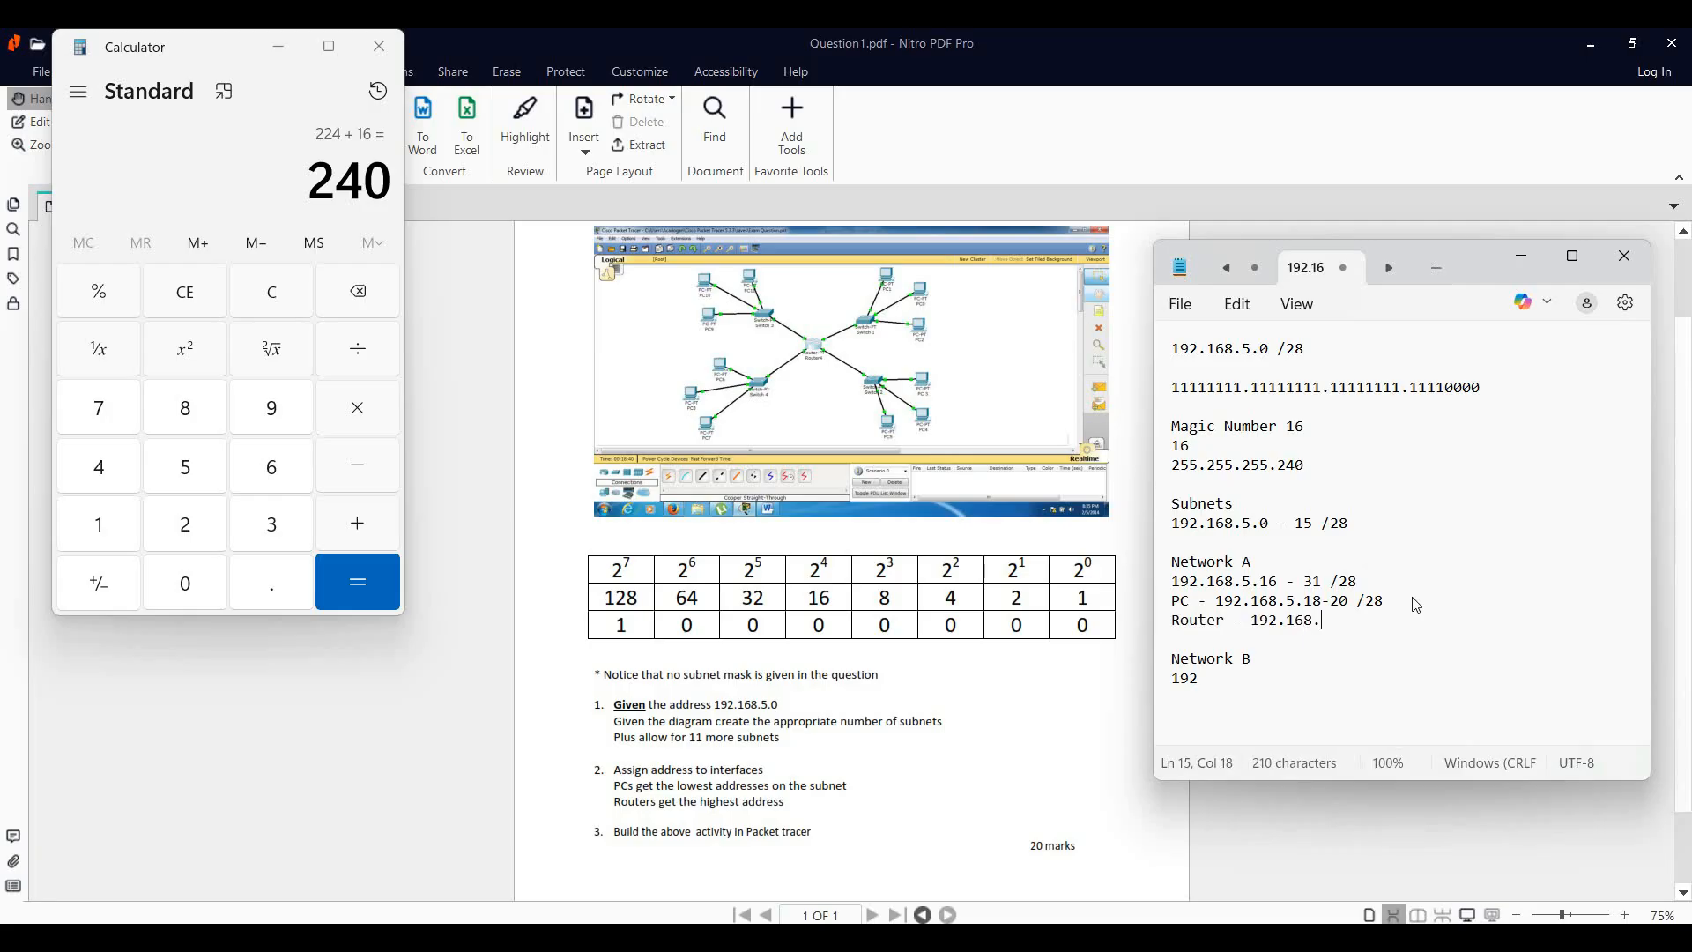
type("5.")
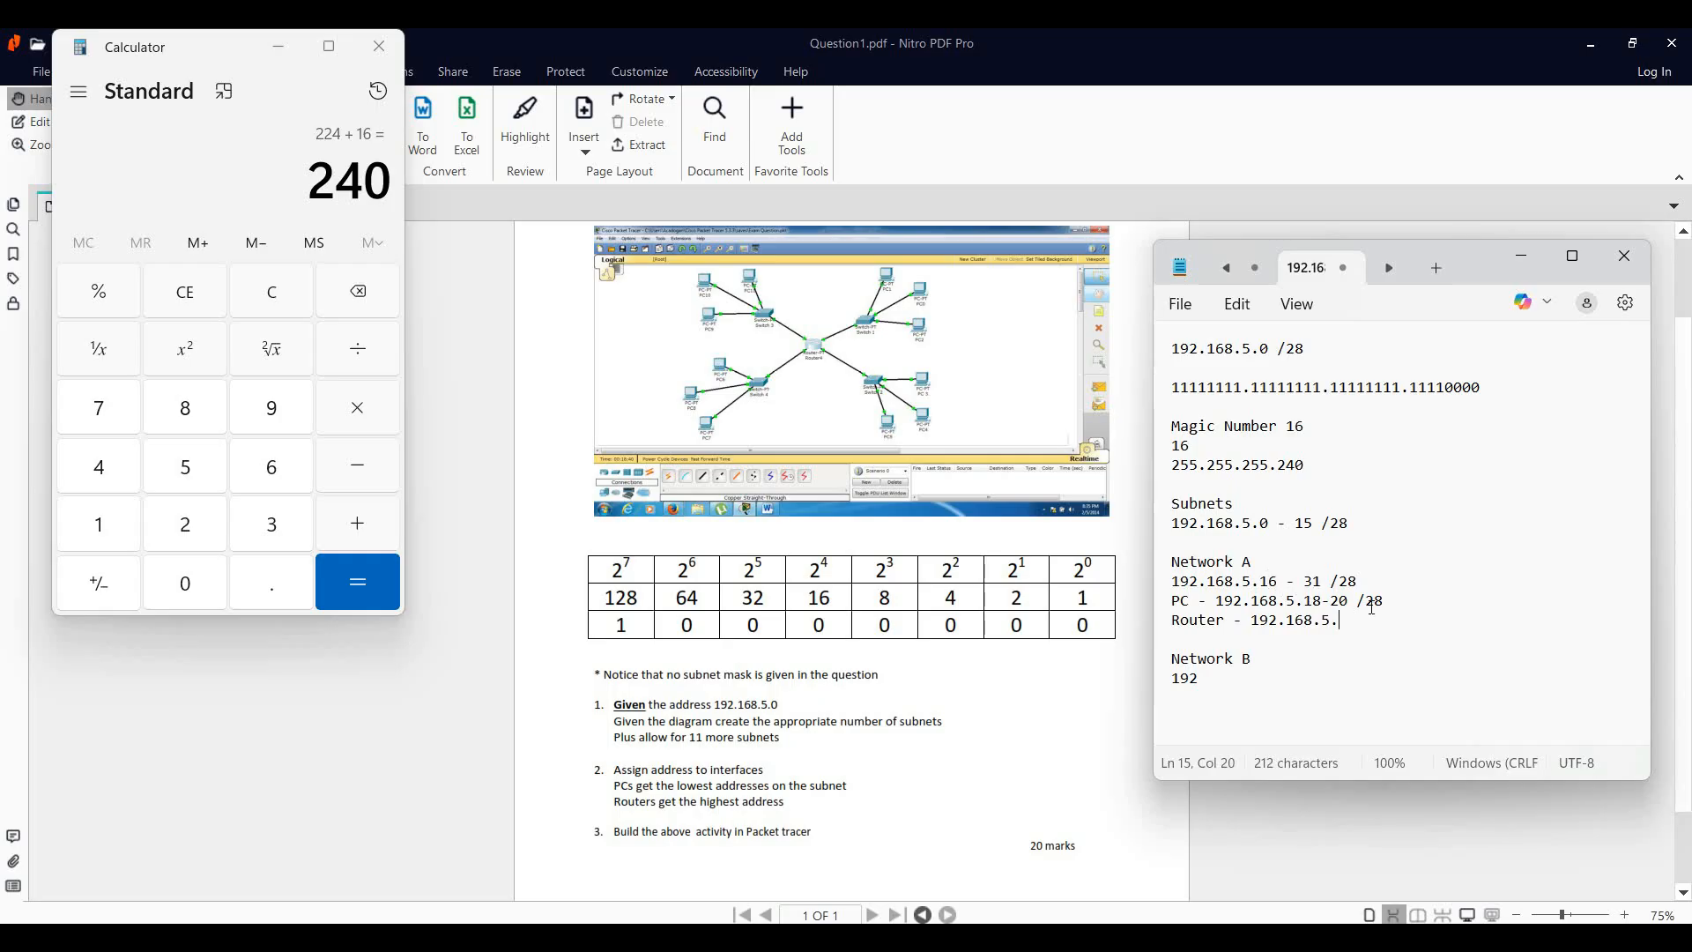
type("1")
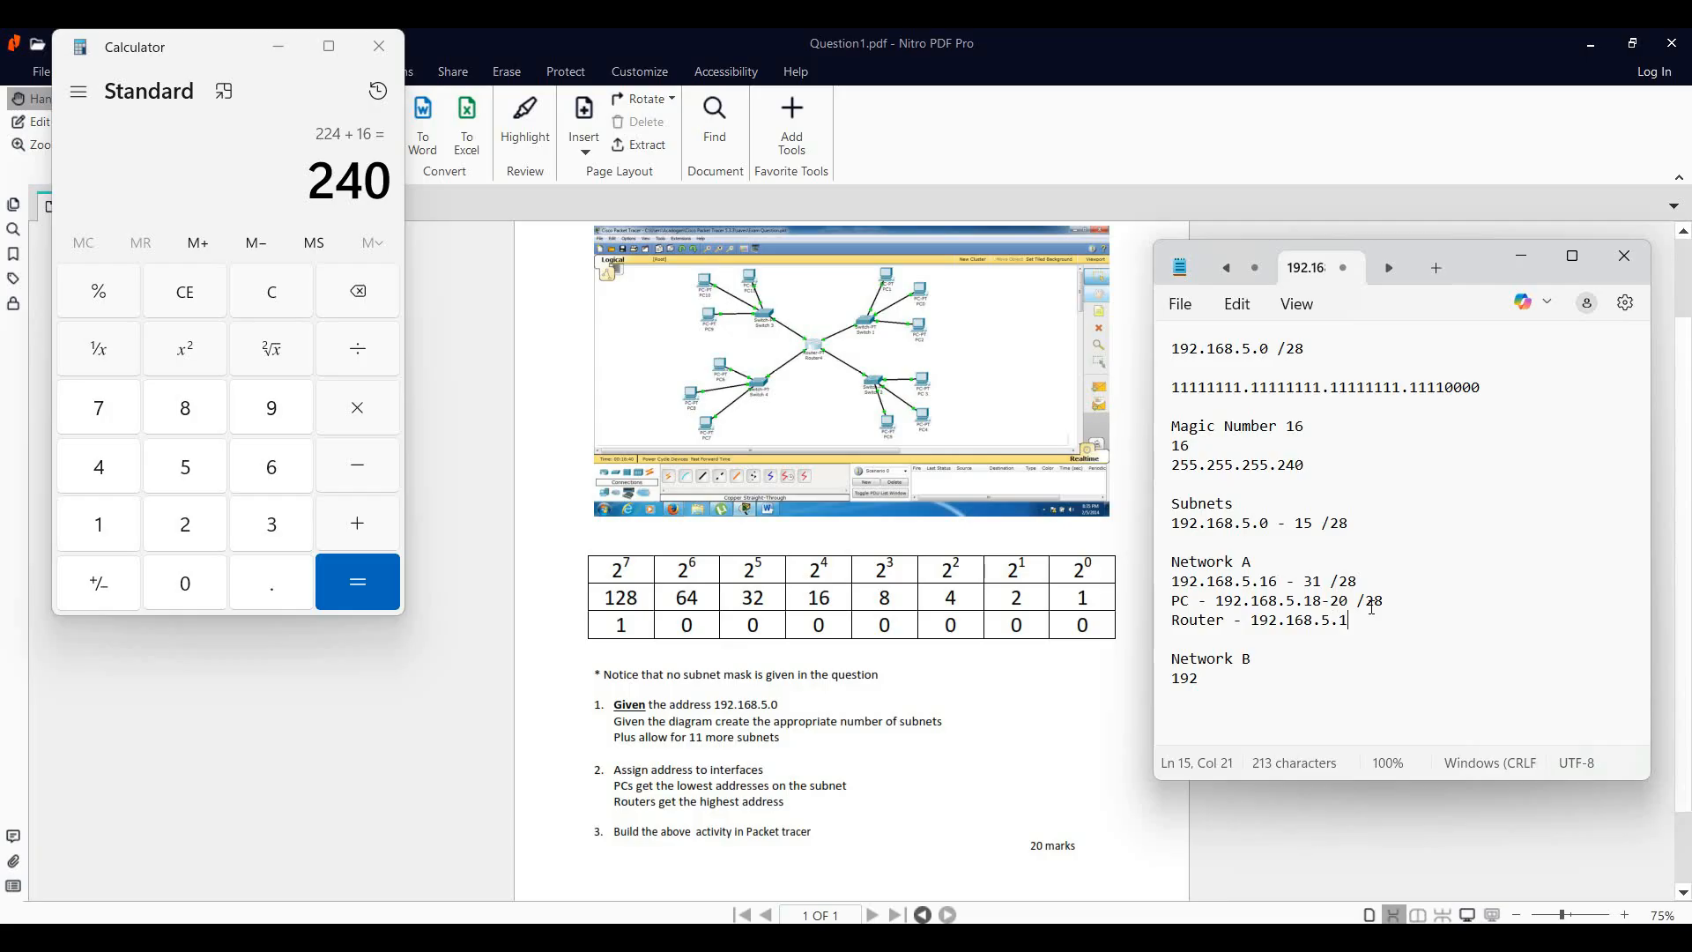
type("5 /28")
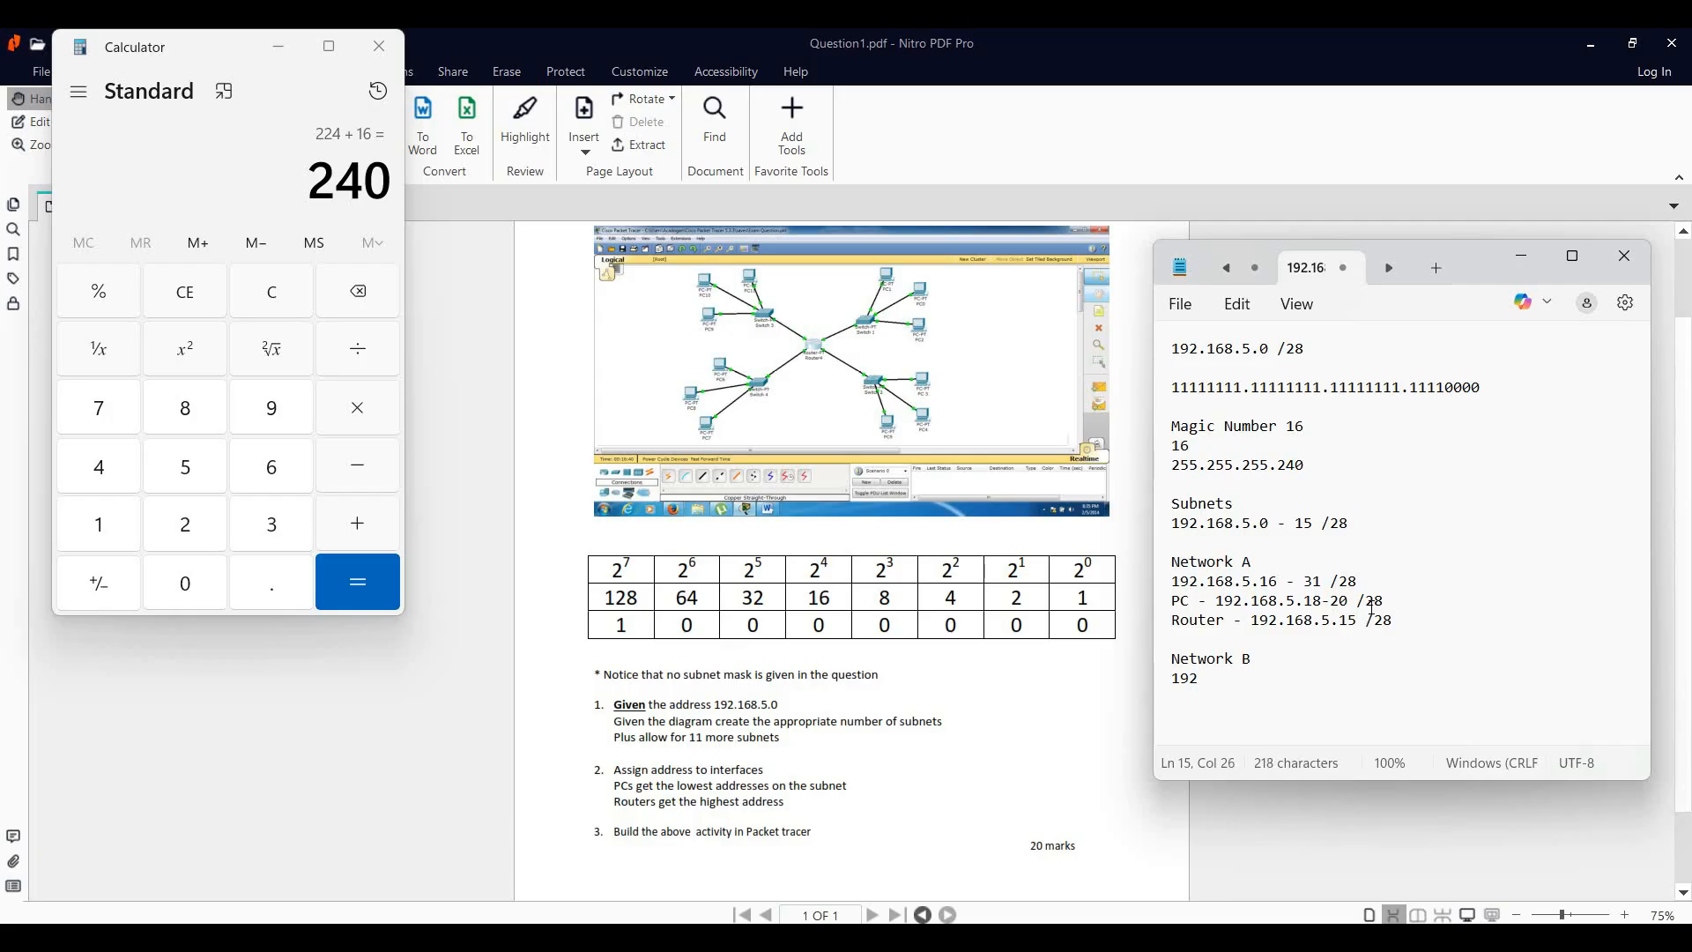
Replace the partial address under Network B with a copy of Network A's range, PC and Router lines.
left_click(1246, 683)
key("shift+Left")
key("shift+Left")
key("shift+Left")
key("BackSpace")
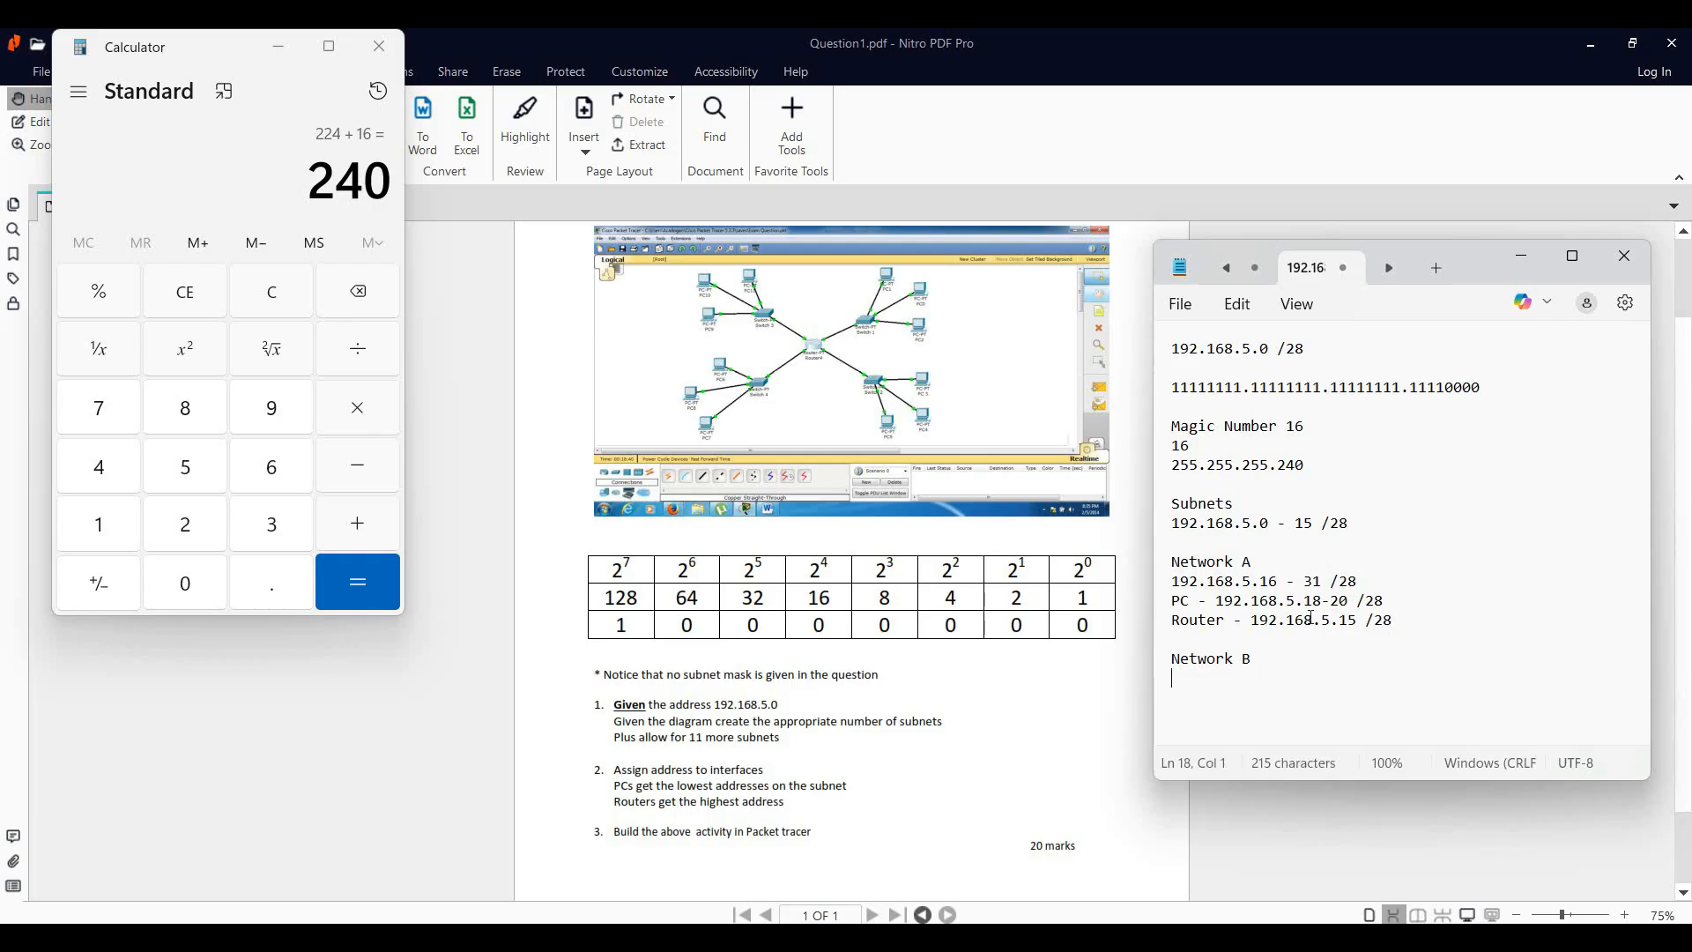
left_click_drag(1394, 620, 1174, 579)
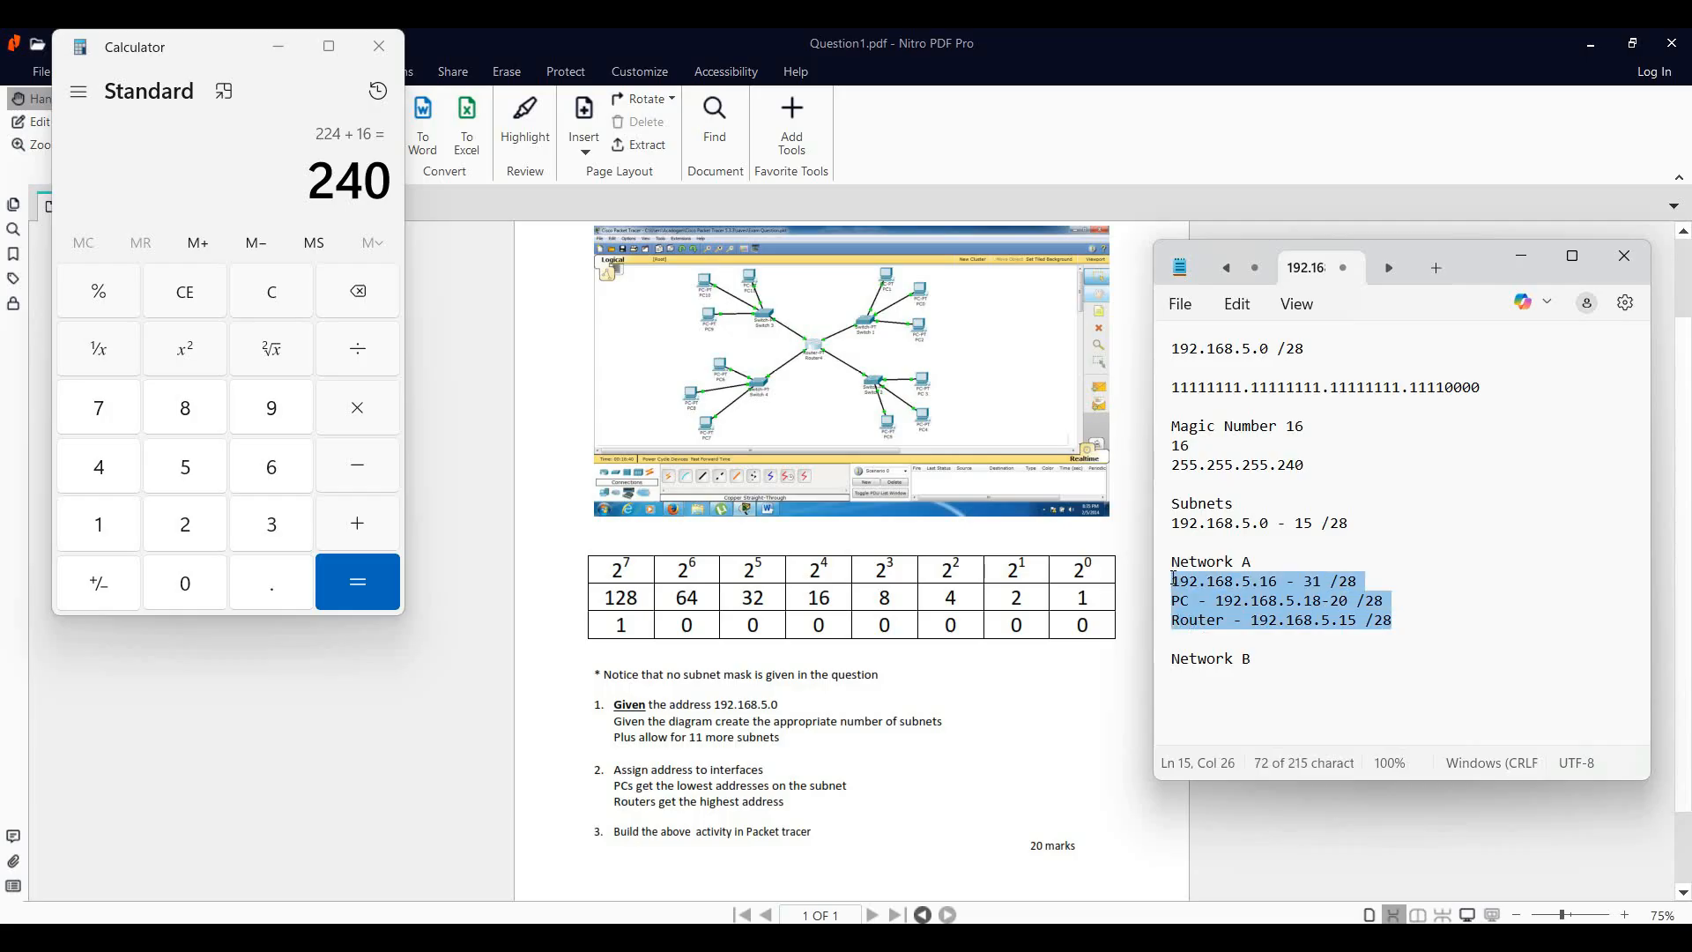
key("ctrl+c")
left_click(1317, 670)
key("ctrl+v")
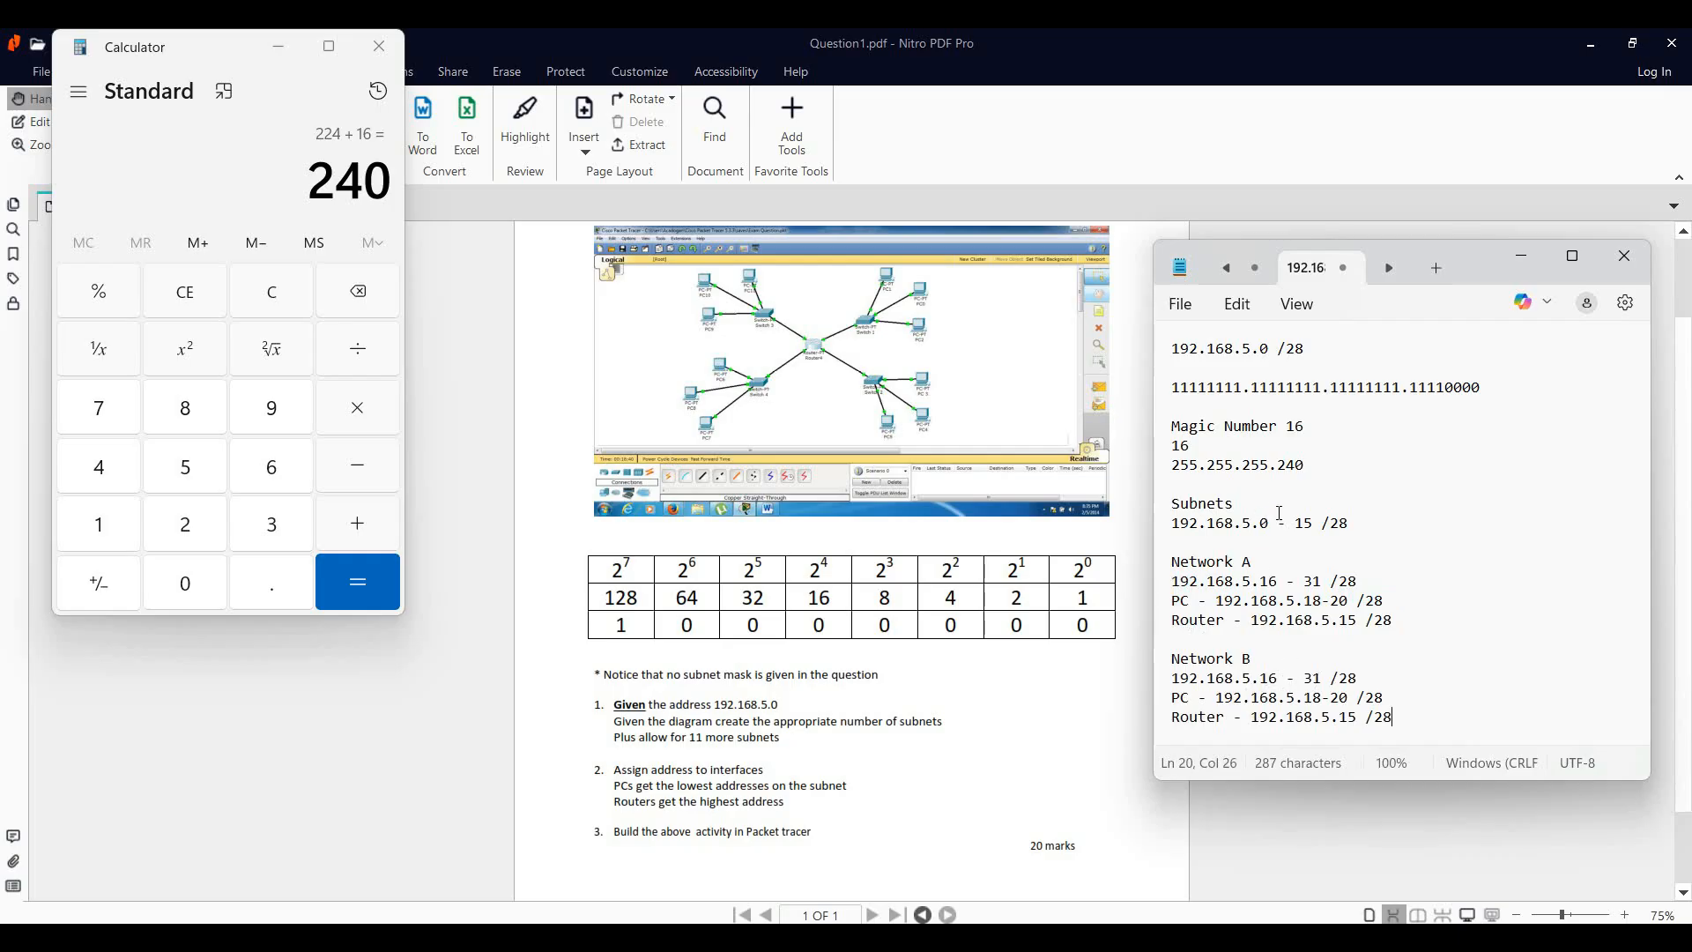
Change Network B's address range to 192.168.5.32 - 47 /28.
left_click(1279, 679)
key("BackSpace")
key("BackSpace")
type("21")
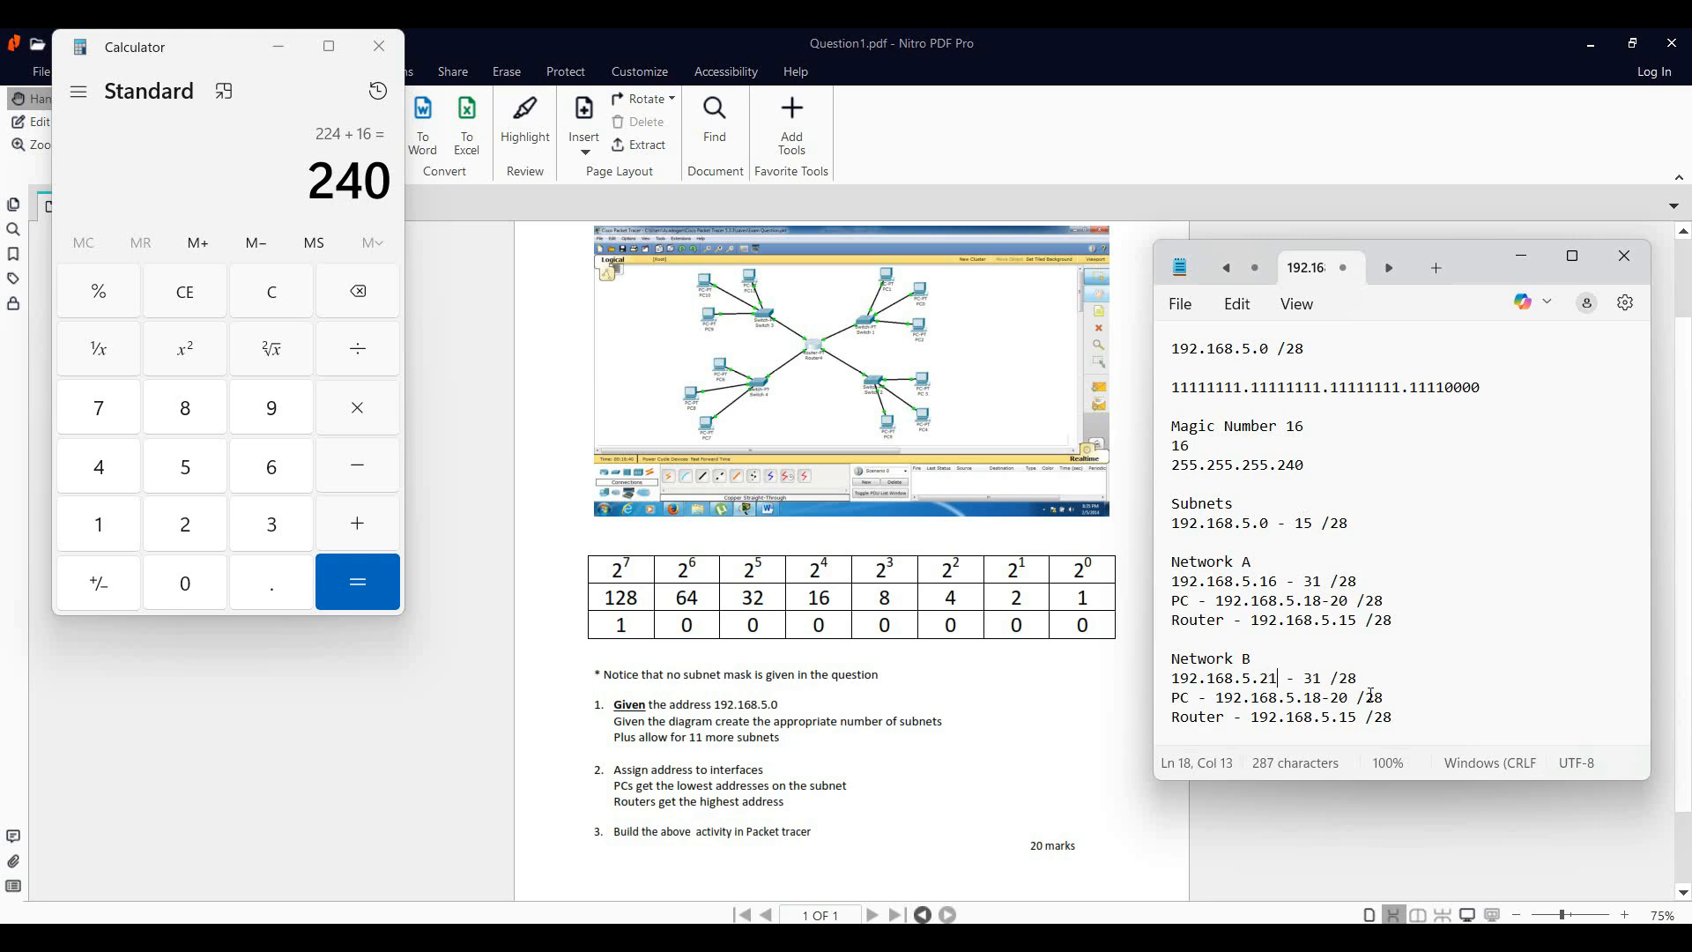
key("BackSpace")
key("BackSpace")
type("32")
key("Right")
key("Right")
key("BackSpace")
key("BackSpace")
type("47")
Change Network B's PC line to the address range 192.168.5.33-35 /28.
left_click(1349, 697)
key("BackSpace")
key("BackSpace")
key("BackSpace")
key("BackSpace")
key("BackSpace")
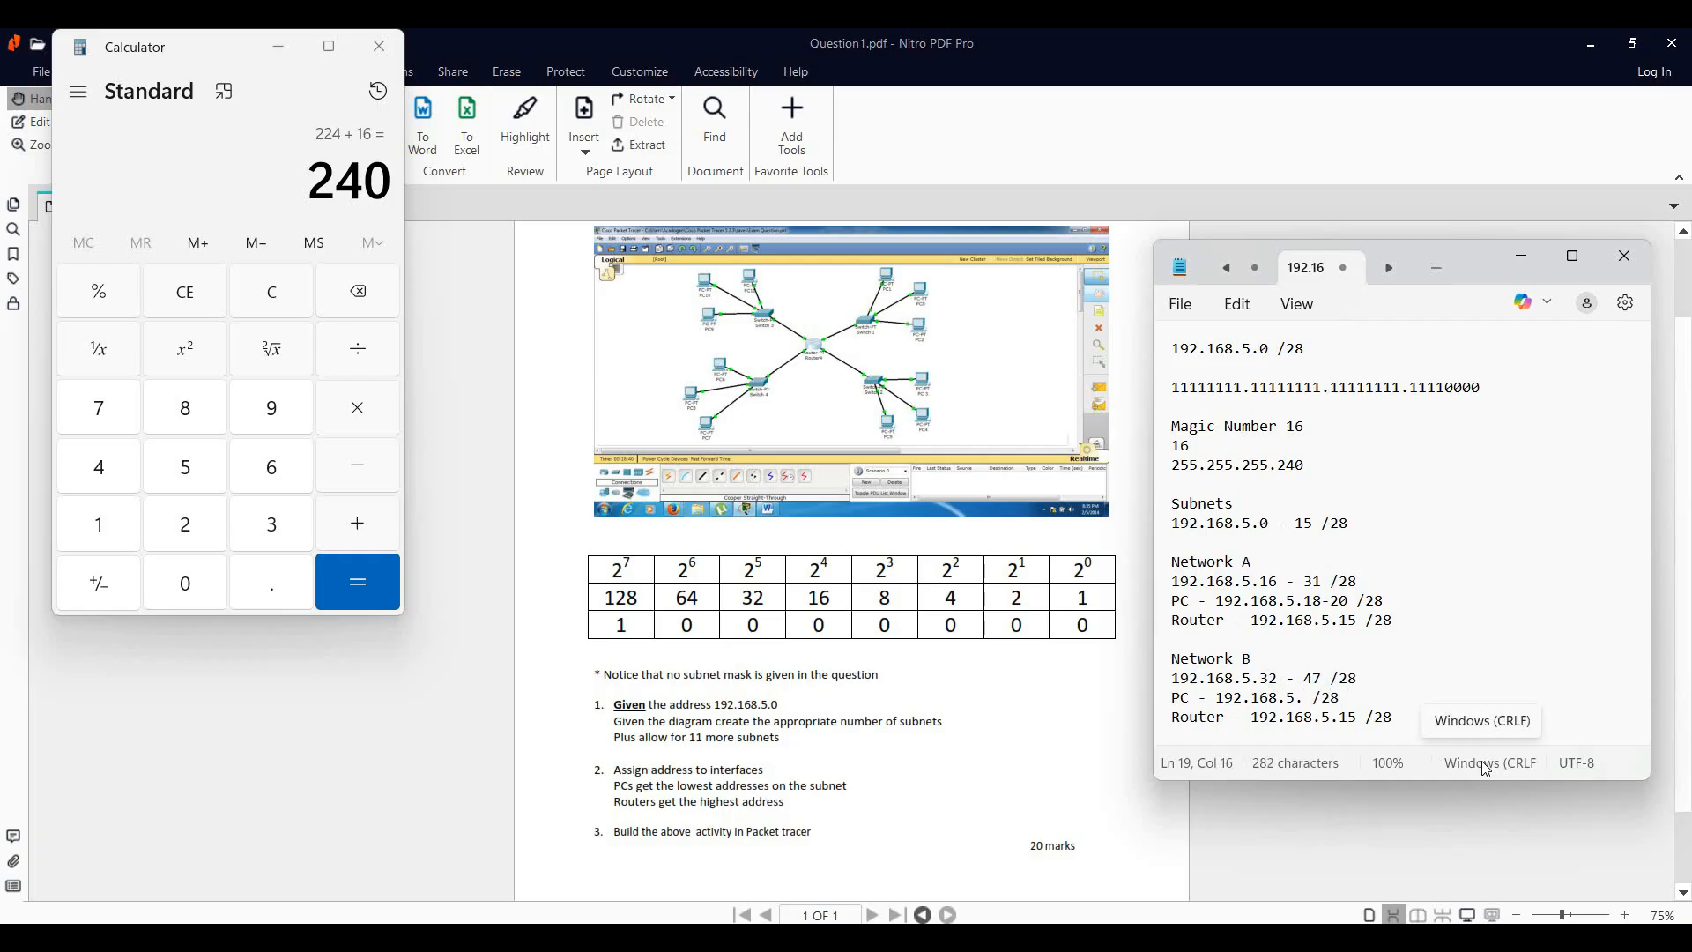
type("33")
type("-")
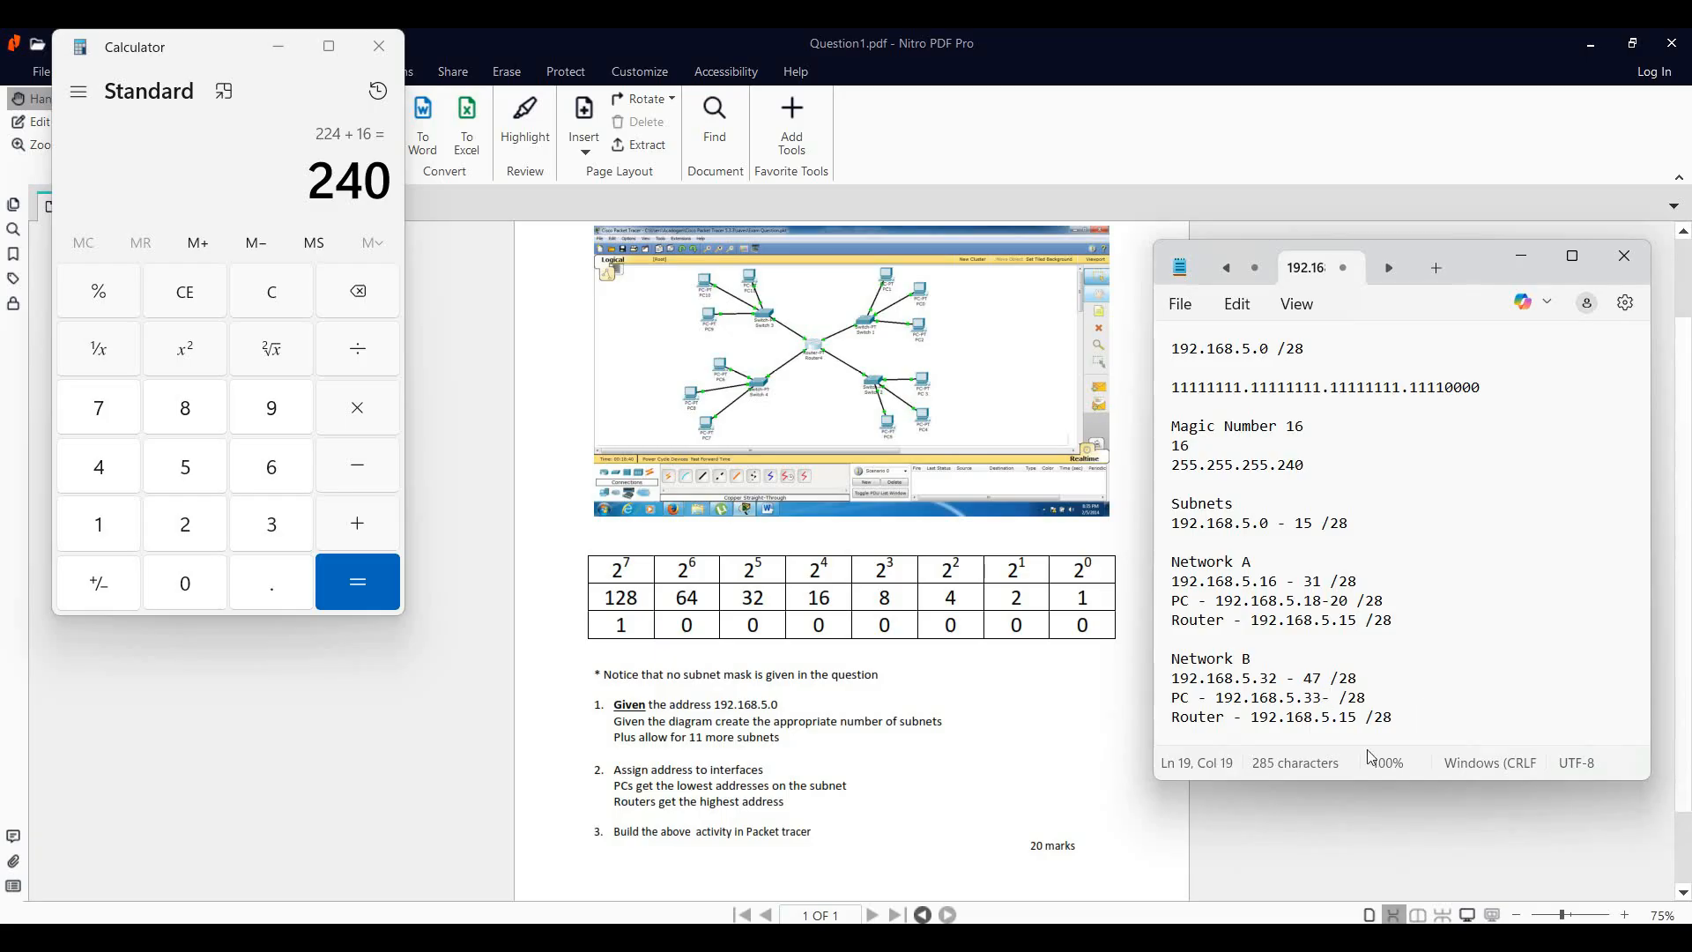
key("BackSpace")
left_click(1414, 719)
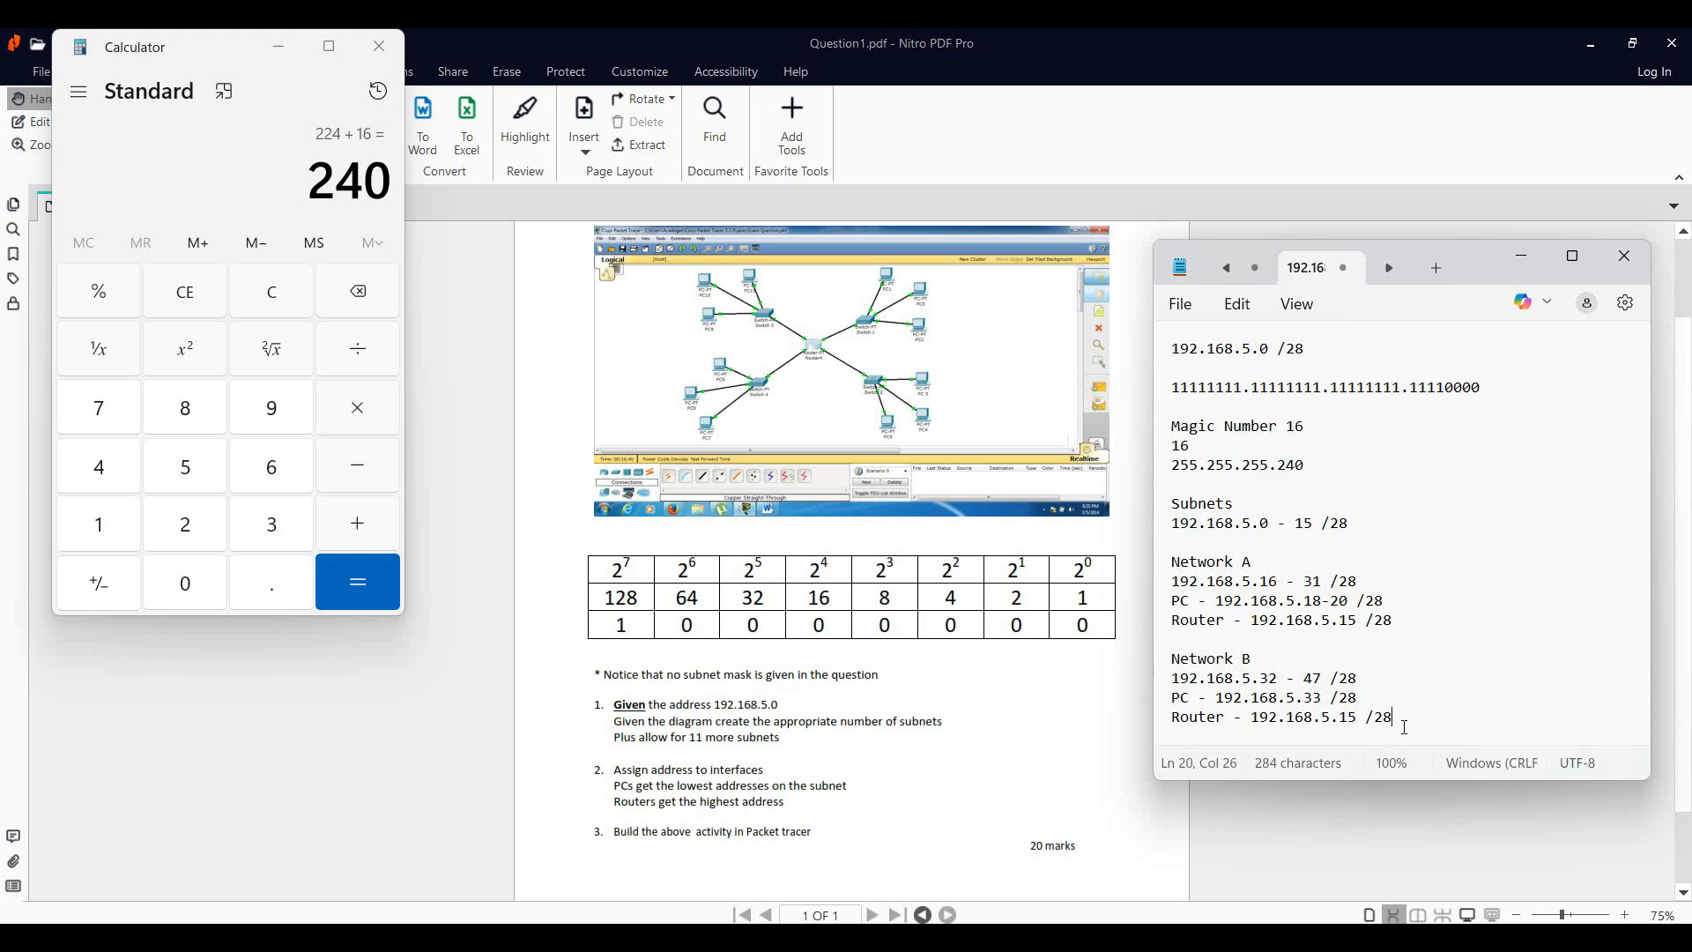
left_click(1321, 694)
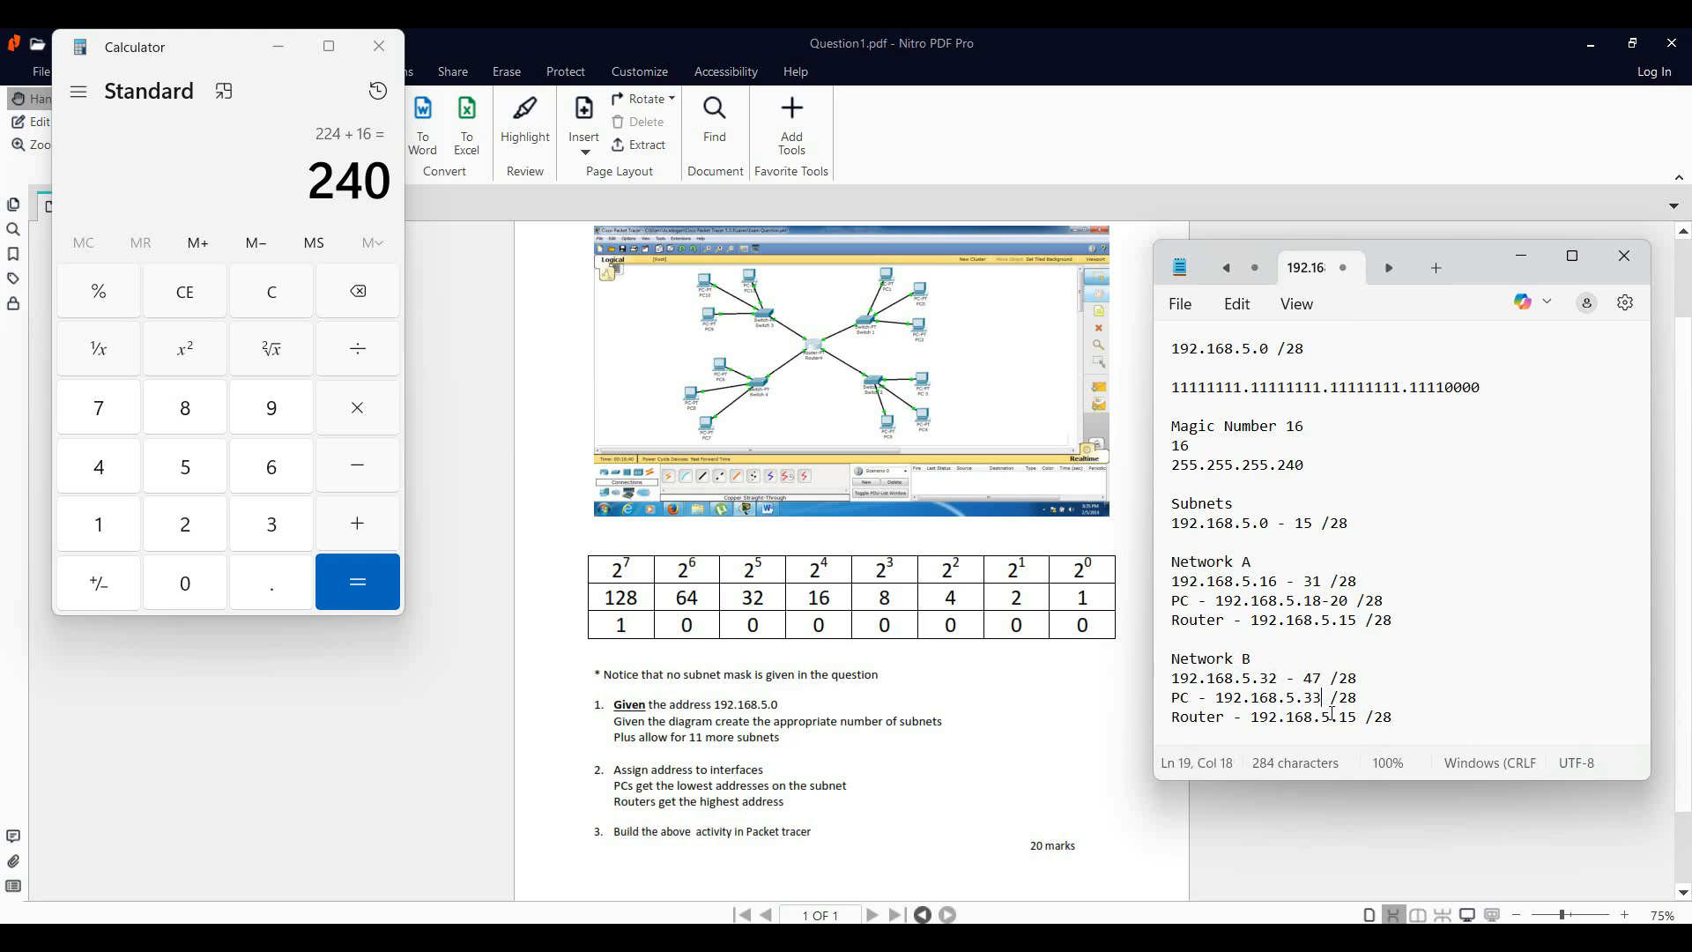
type("-25")
key("BackSpace")
key("BackSpace")
type("35")
Set Network B's Router address to 192.168.5.46 /28.
left_click(1363, 716)
key("BackSpace")
key("BackSpace")
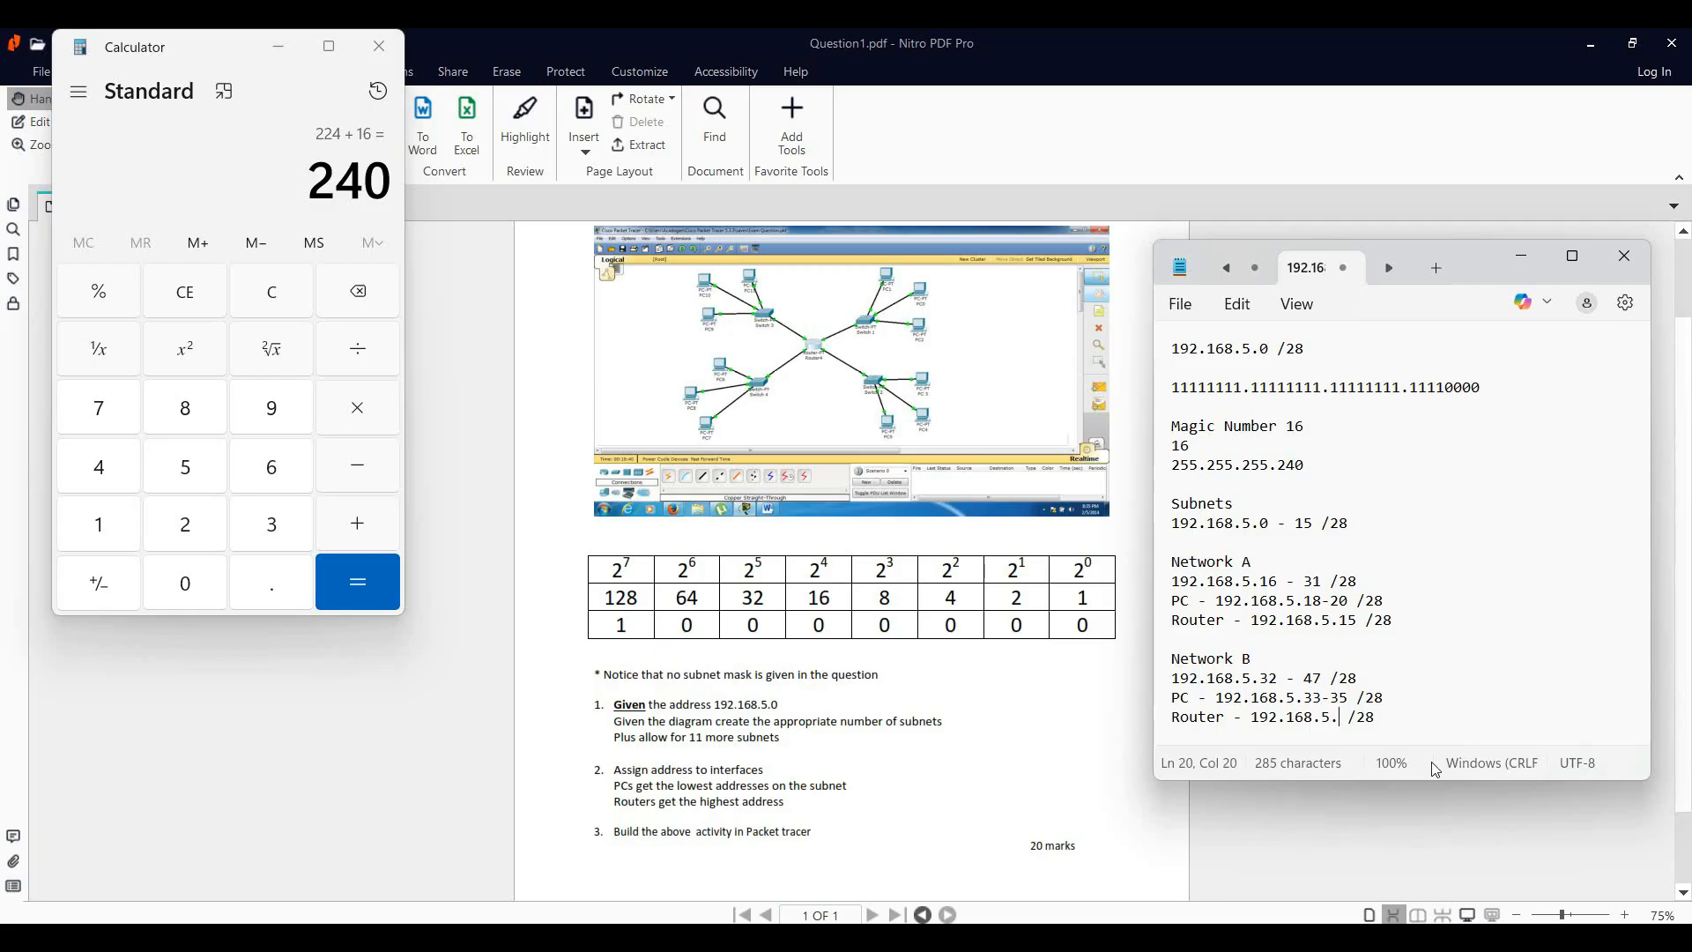
type("46")
Add a "Network C" heading below the Network B entries, leaving a blank line between them.
left_click(1425, 720)
key("Return")
key("Return")
type("Netw")
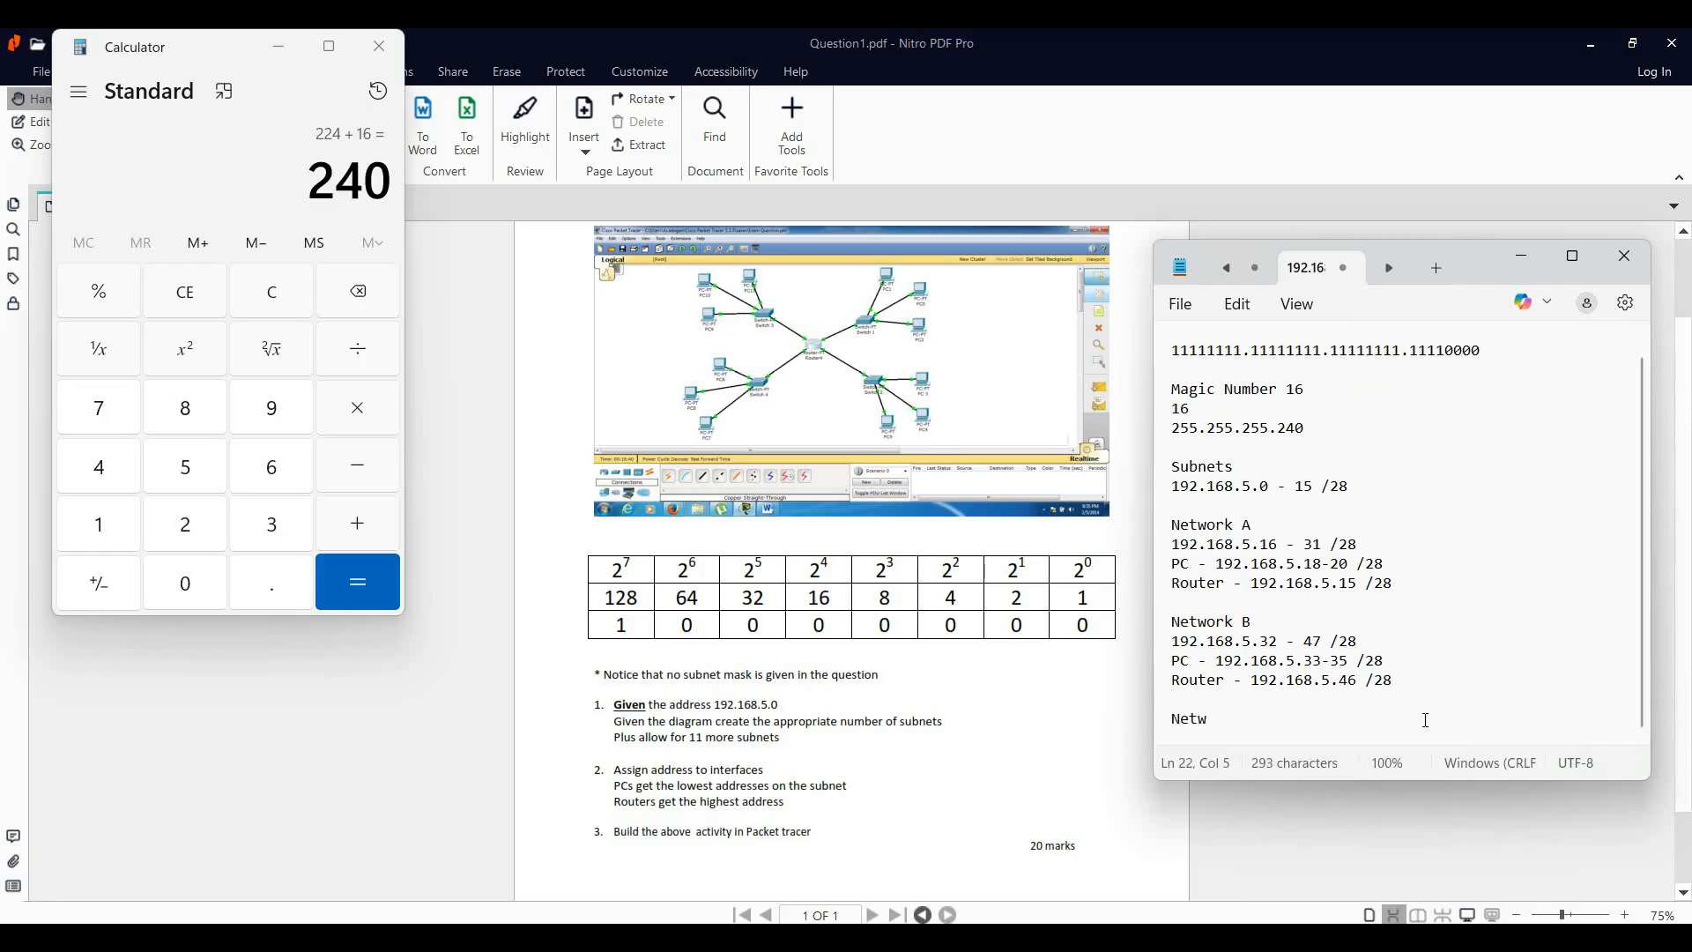
type("ork C")
key("Return")
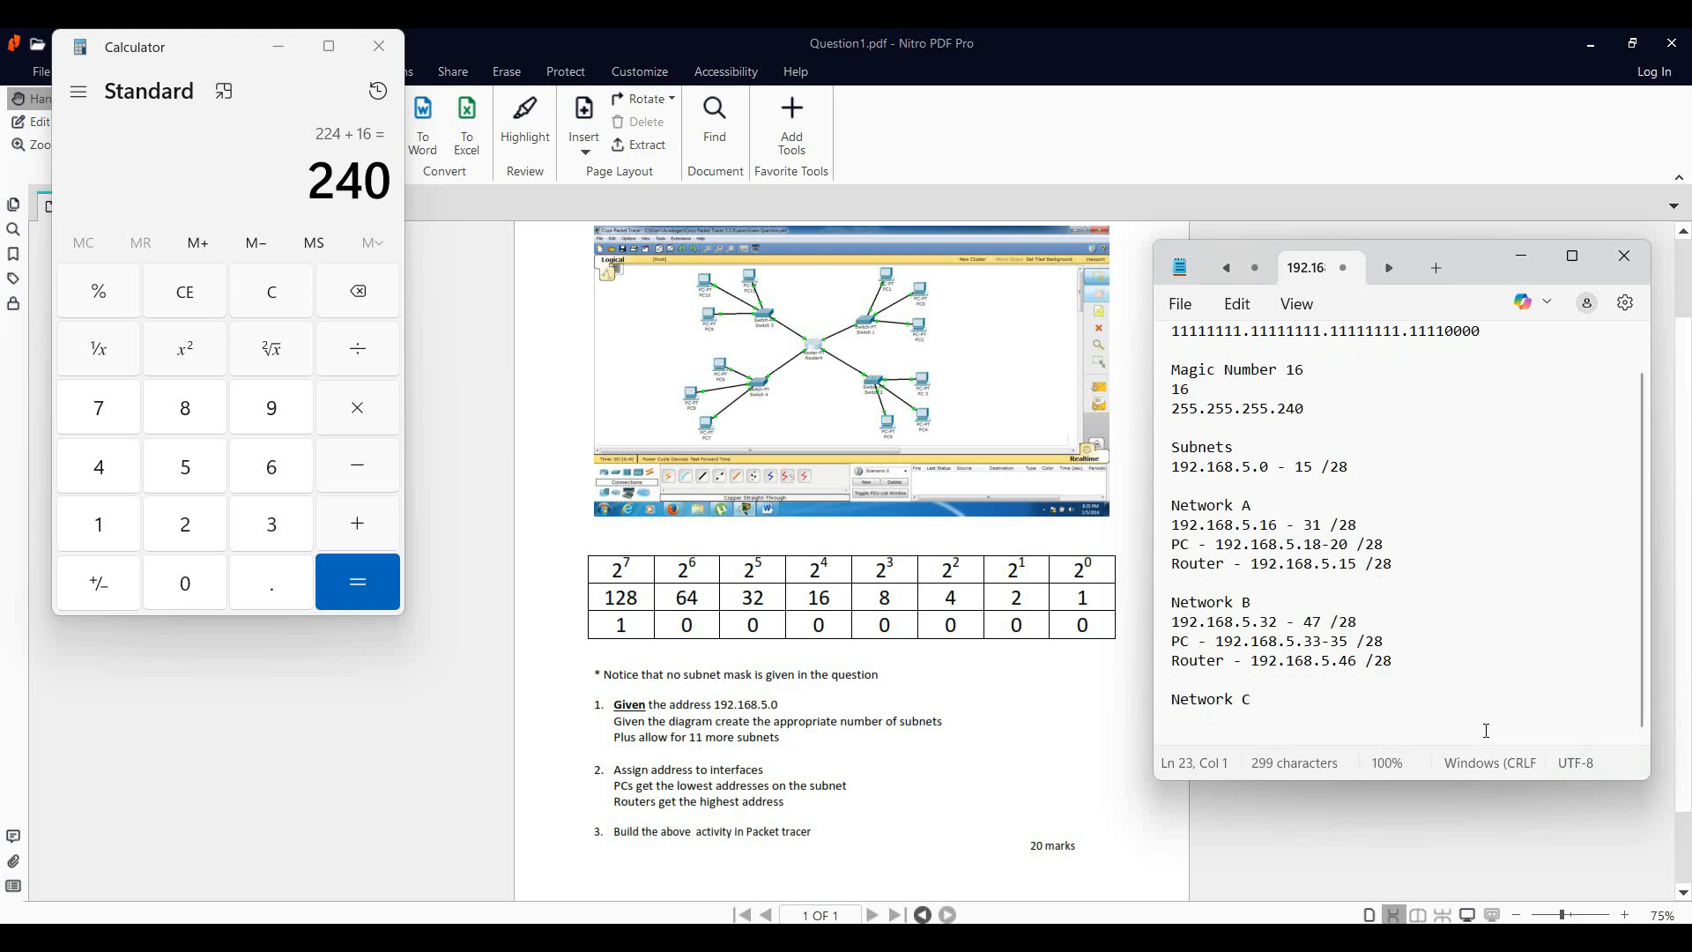
Copy Network B's range, PC and Router lines and paste them under the Network C heading.
left_click_drag(1394, 662, 1176, 630)
key("ctrl+c")
left_click(1232, 717)
key("ctrl+v")
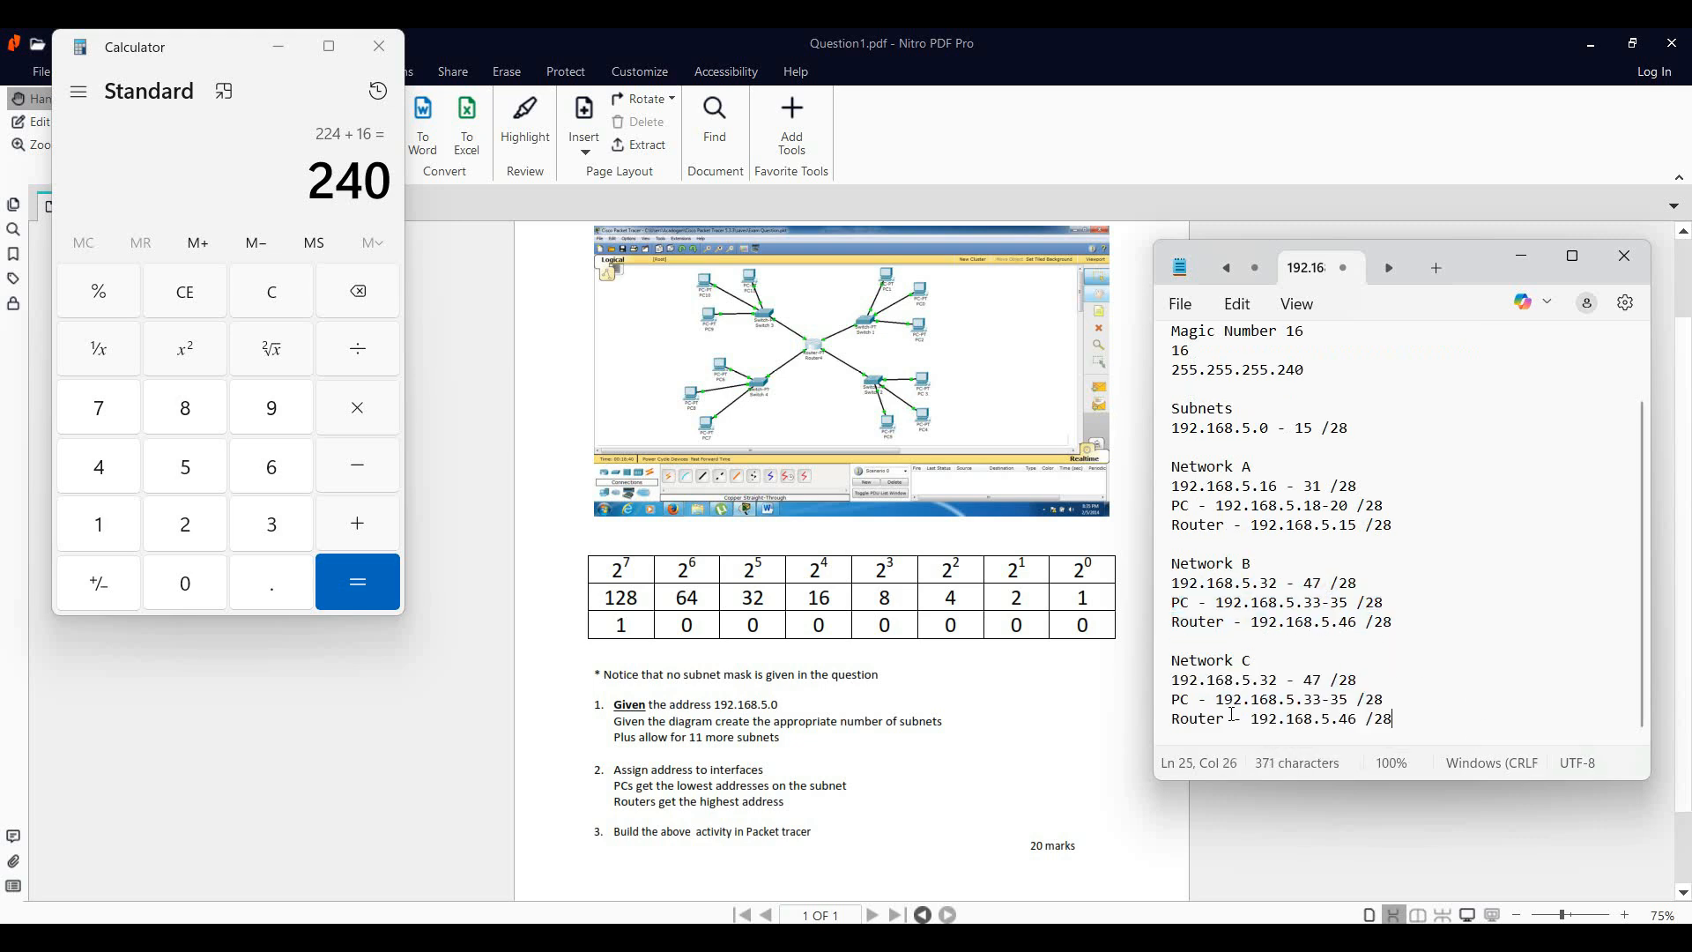
Change Network C's address range to 192.168.5.48 - 63 /28.
left_click(1279, 680)
key("BackSpace")
key("BackSpace")
type("48")
key("Left")
key("Delete")
key("Delete")
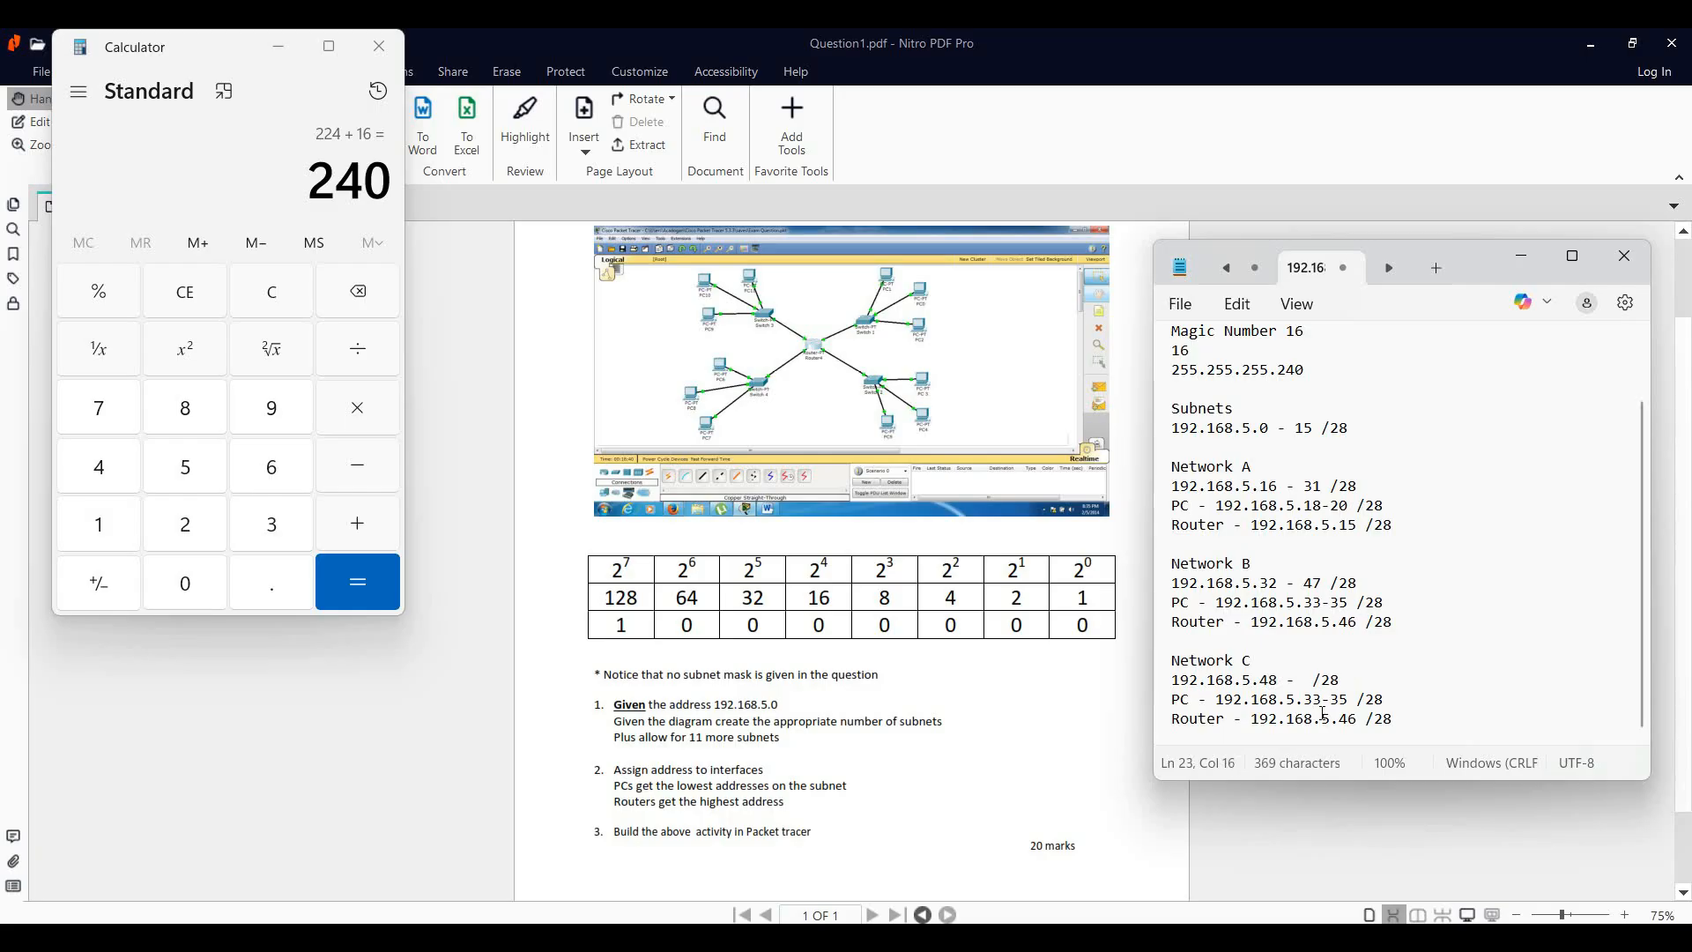
type("63")
Change Network C's PC line to the address range 192.168.5.49-51 /28.
left_click(1339, 700)
key("Delete")
key("BackSpace")
key("BackSpace")
key("BackSpace")
key("BackSpace")
type("49-")
type("51")
Set Network C's Router address to 192.168.5.62 /28.
key("Down")
key("BackSpace")
key("Delete")
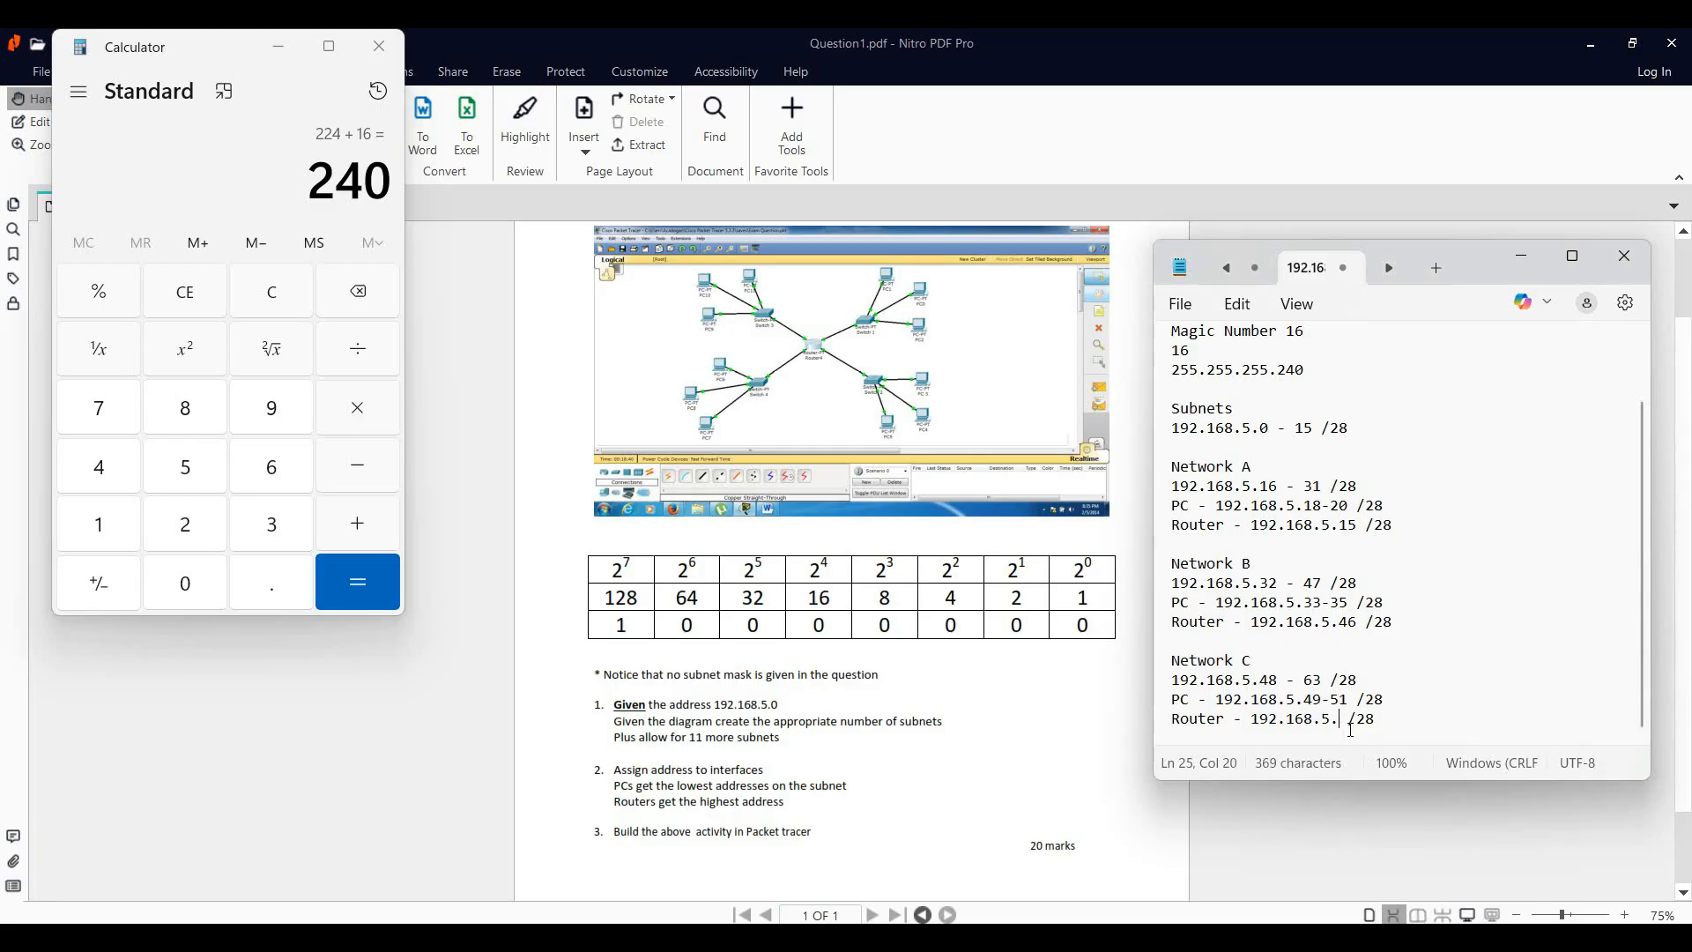
type("62")
Add a "Network D" heading after a blank line below Network C and paste the copied Network B lines under it.
left_click(1420, 715)
key("Return")
key("Return")
type("Network D")
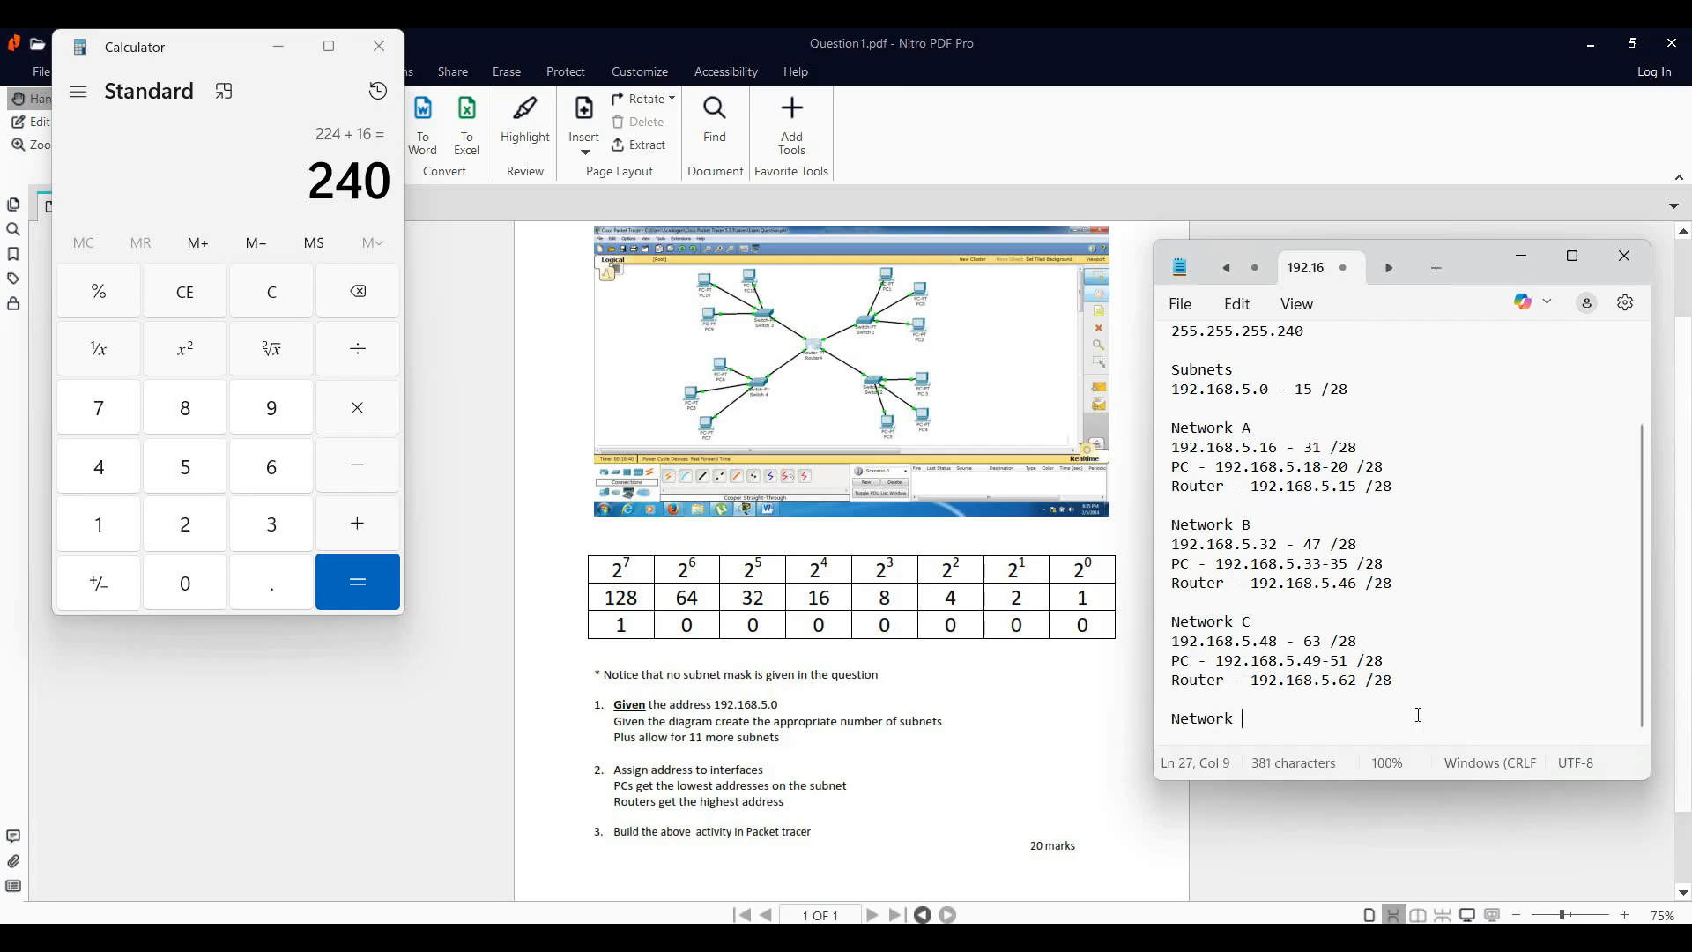
key("Return")
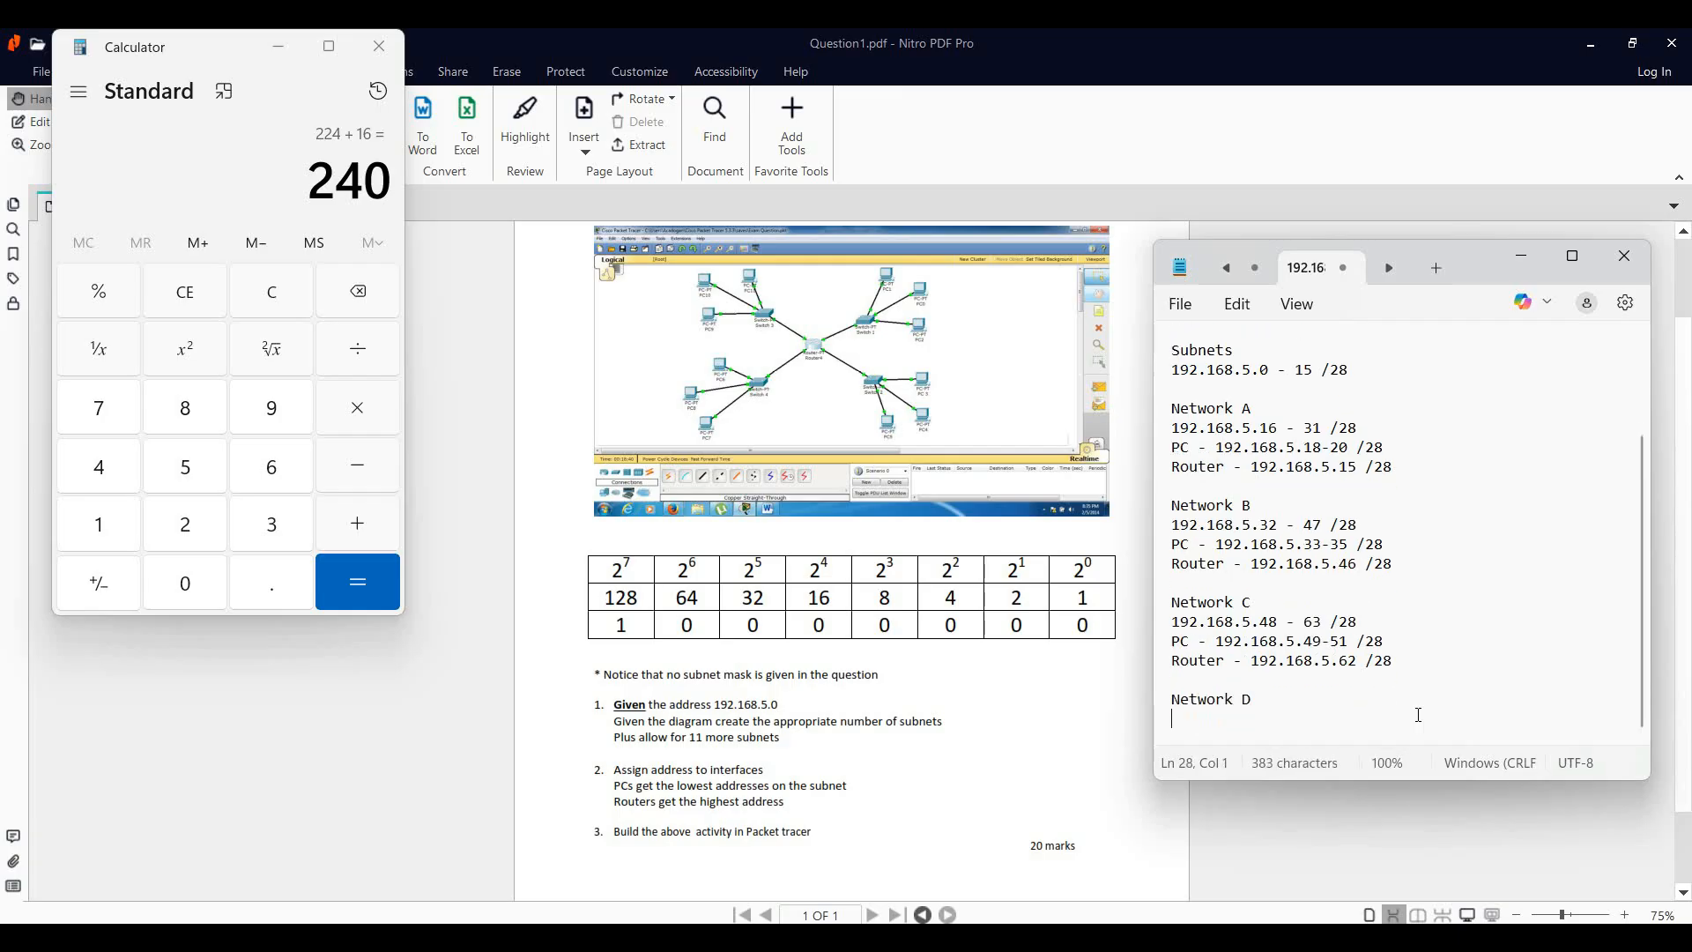
key("ctrl+v")
Change Network D's address range to 192.168.5.64 - 79 /28.
left_click(1324, 679)
key("BackSpace")
key("BackSpace")
key("BackSpace")
key("BackSpace")
key("BackSpace")
key("BackSpace")
key("BackSpace")
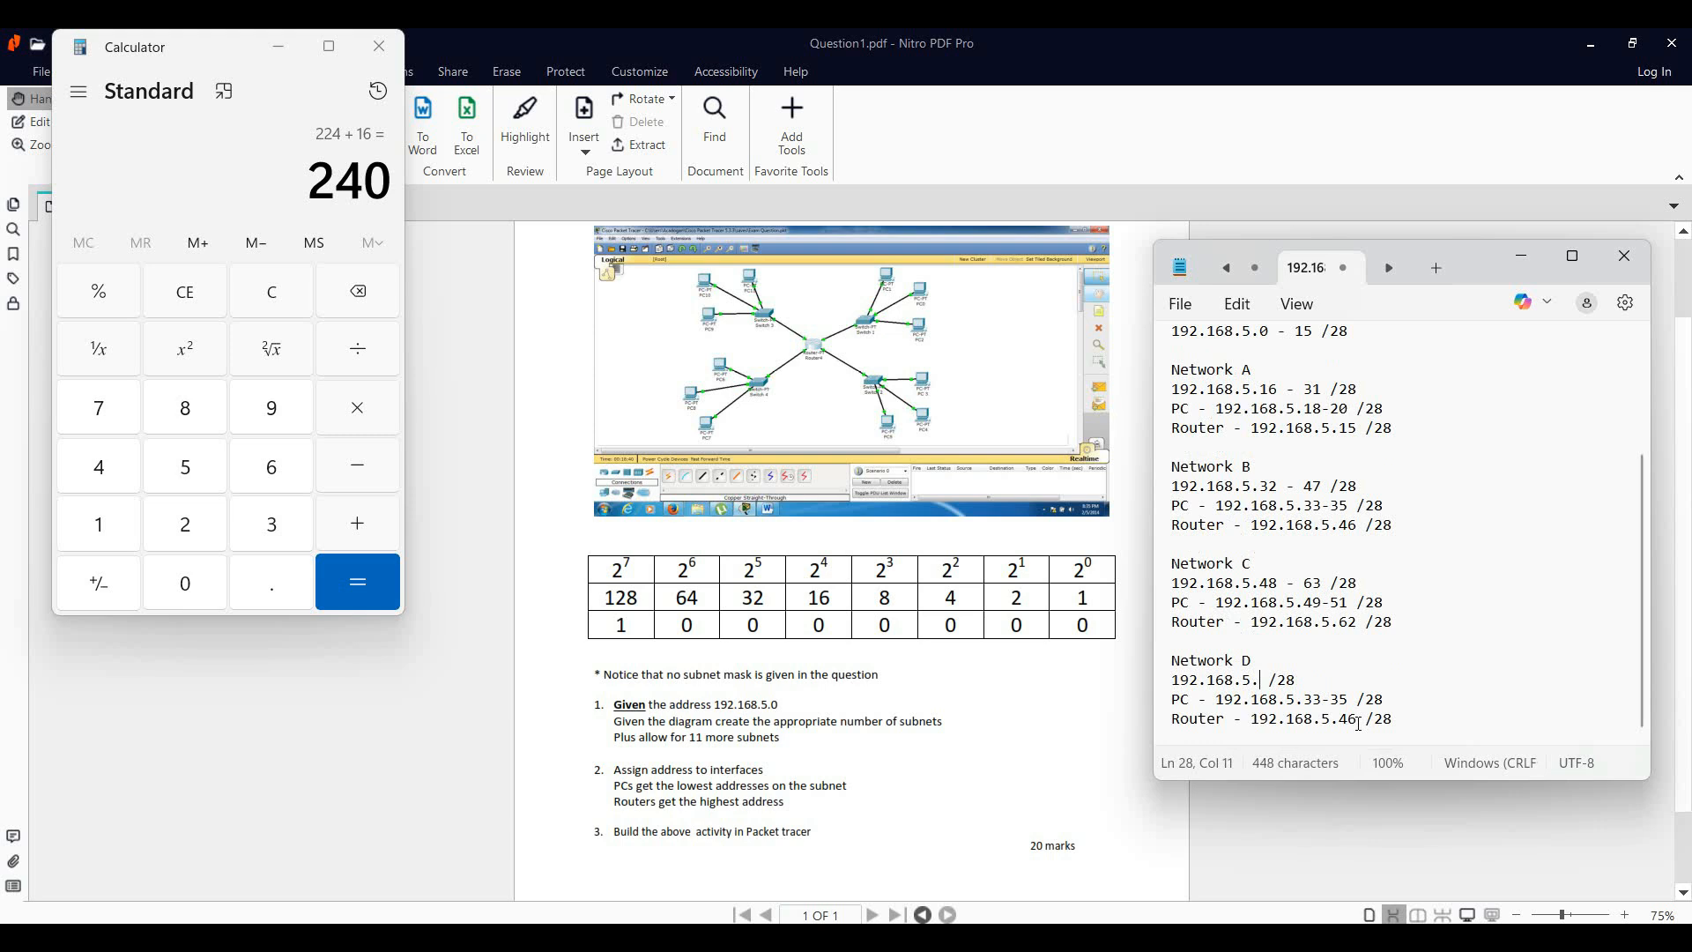
type("63")
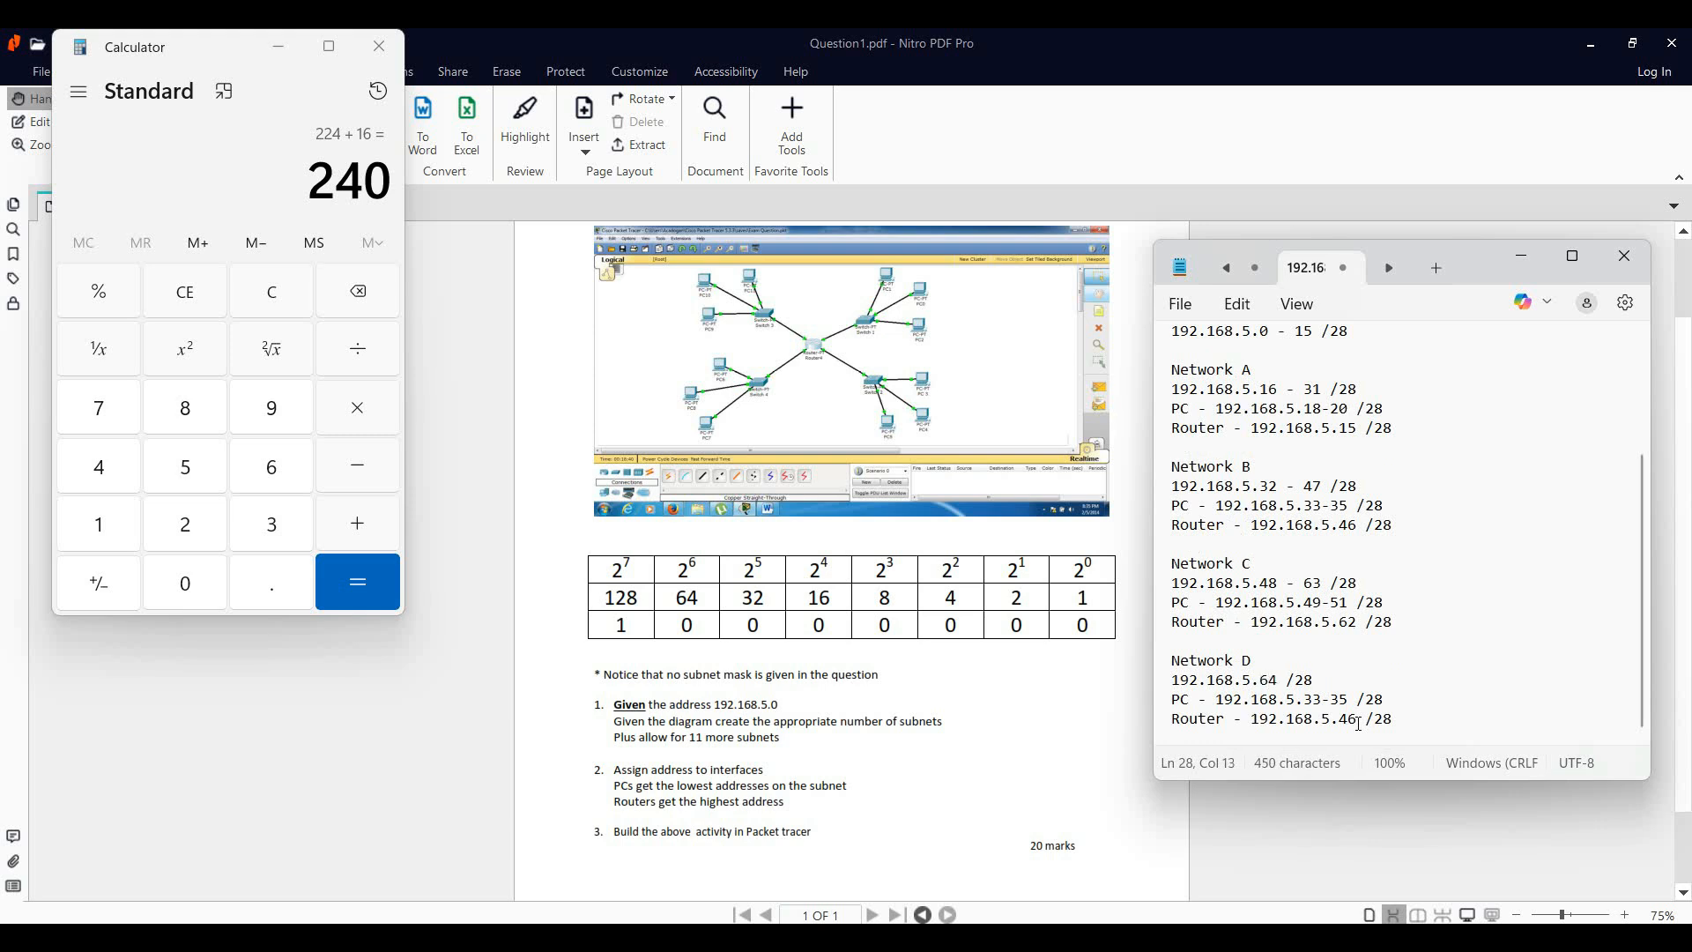
type("-")
key("BackSpace")
type("- 79")
Change Network D's PC line to the address range 192.168.5.65-67 /28.
left_click(1348, 698)
key("BackSpace")
key("BackSpace")
key("BackSpace")
key("BackSpace")
key("BackSpace")
type("65 -")
key("BackSpace")
key("BackSpace")
type("-67")
Set Network D's Router address to 192.168.5.78 /28.
key("Down")
key("Delete")
key("BackSpace")
type("78")
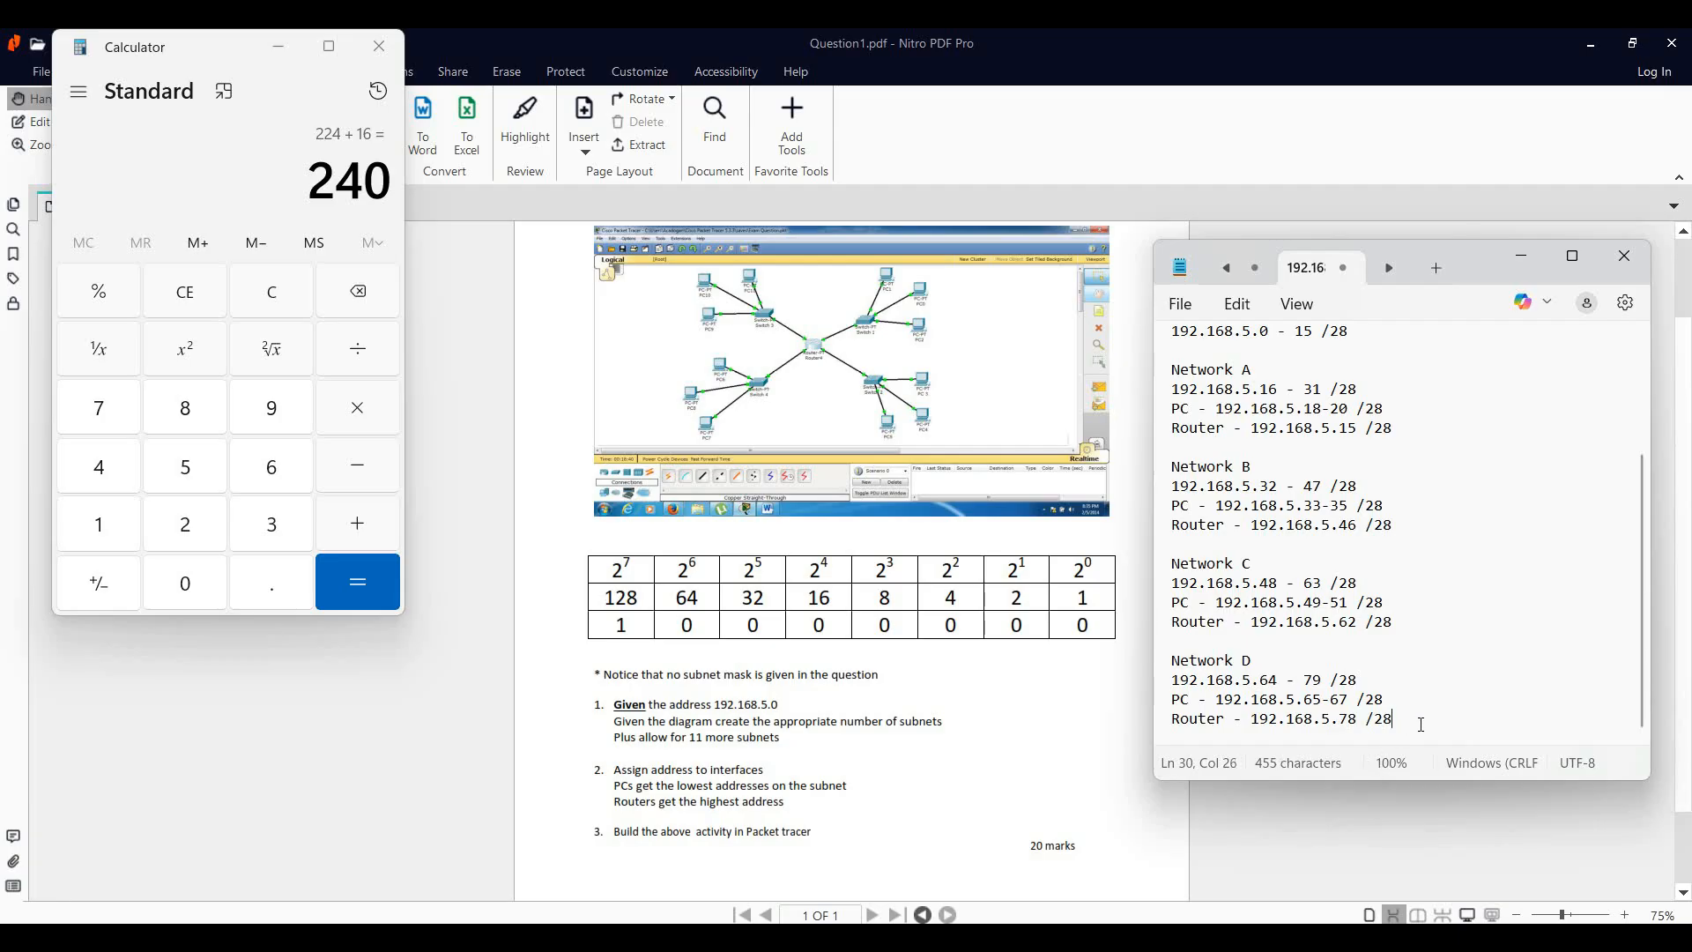
scroll(1468, 605, "up", 3)
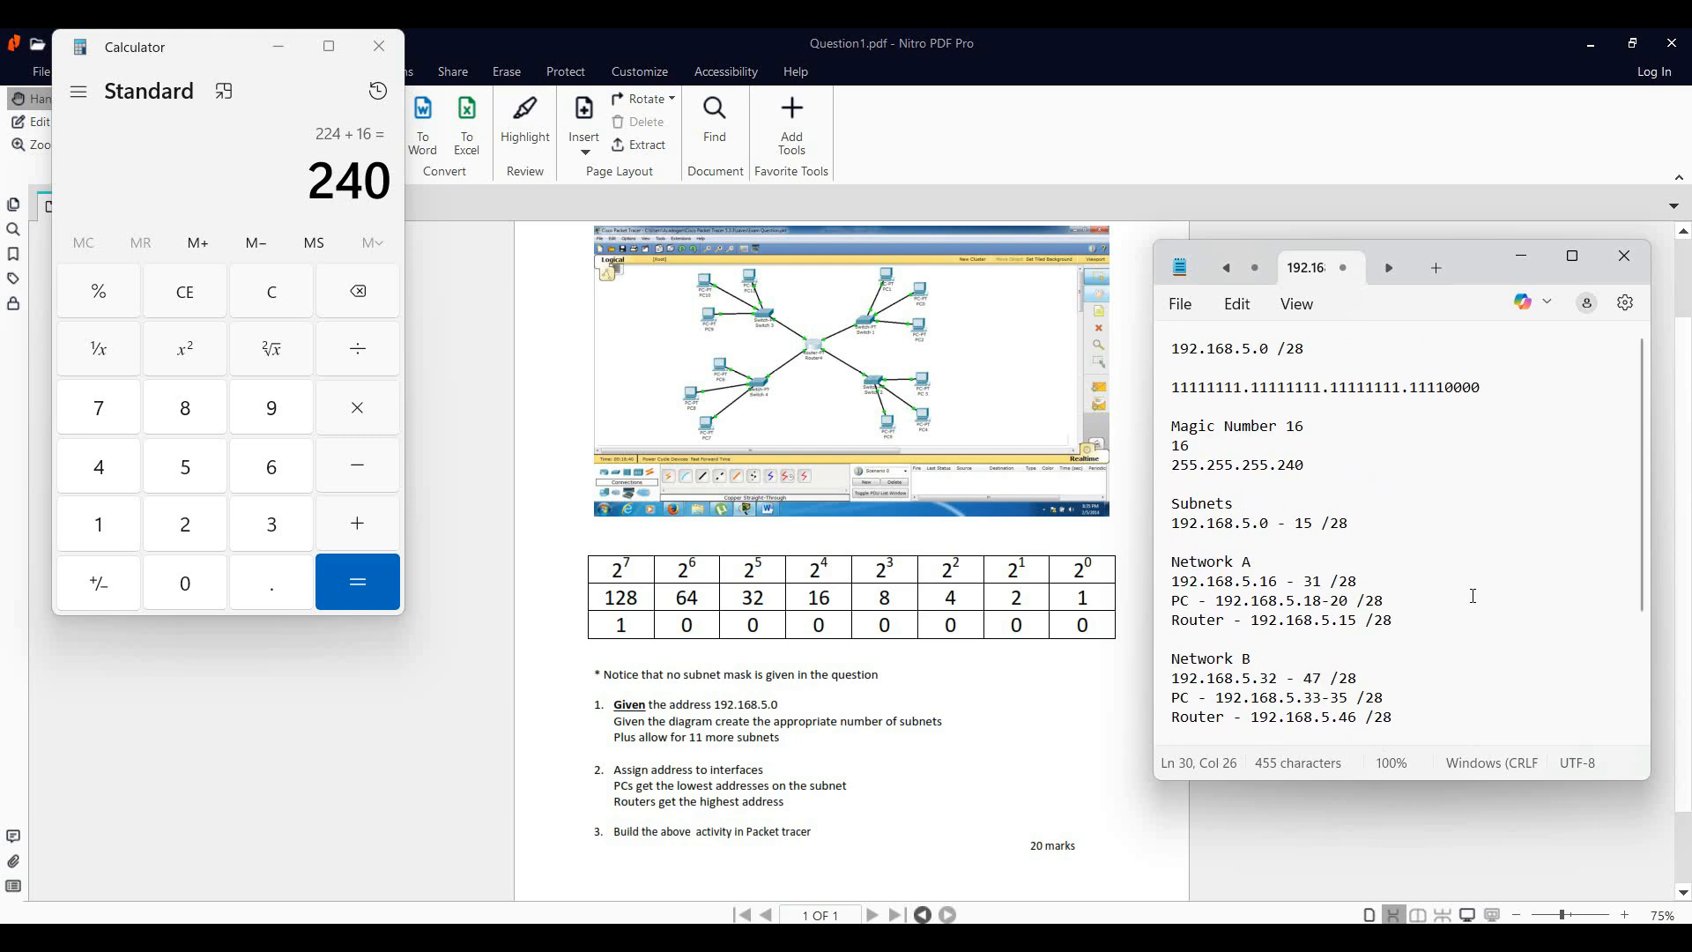
scroll(1311, 508, "down", 3)
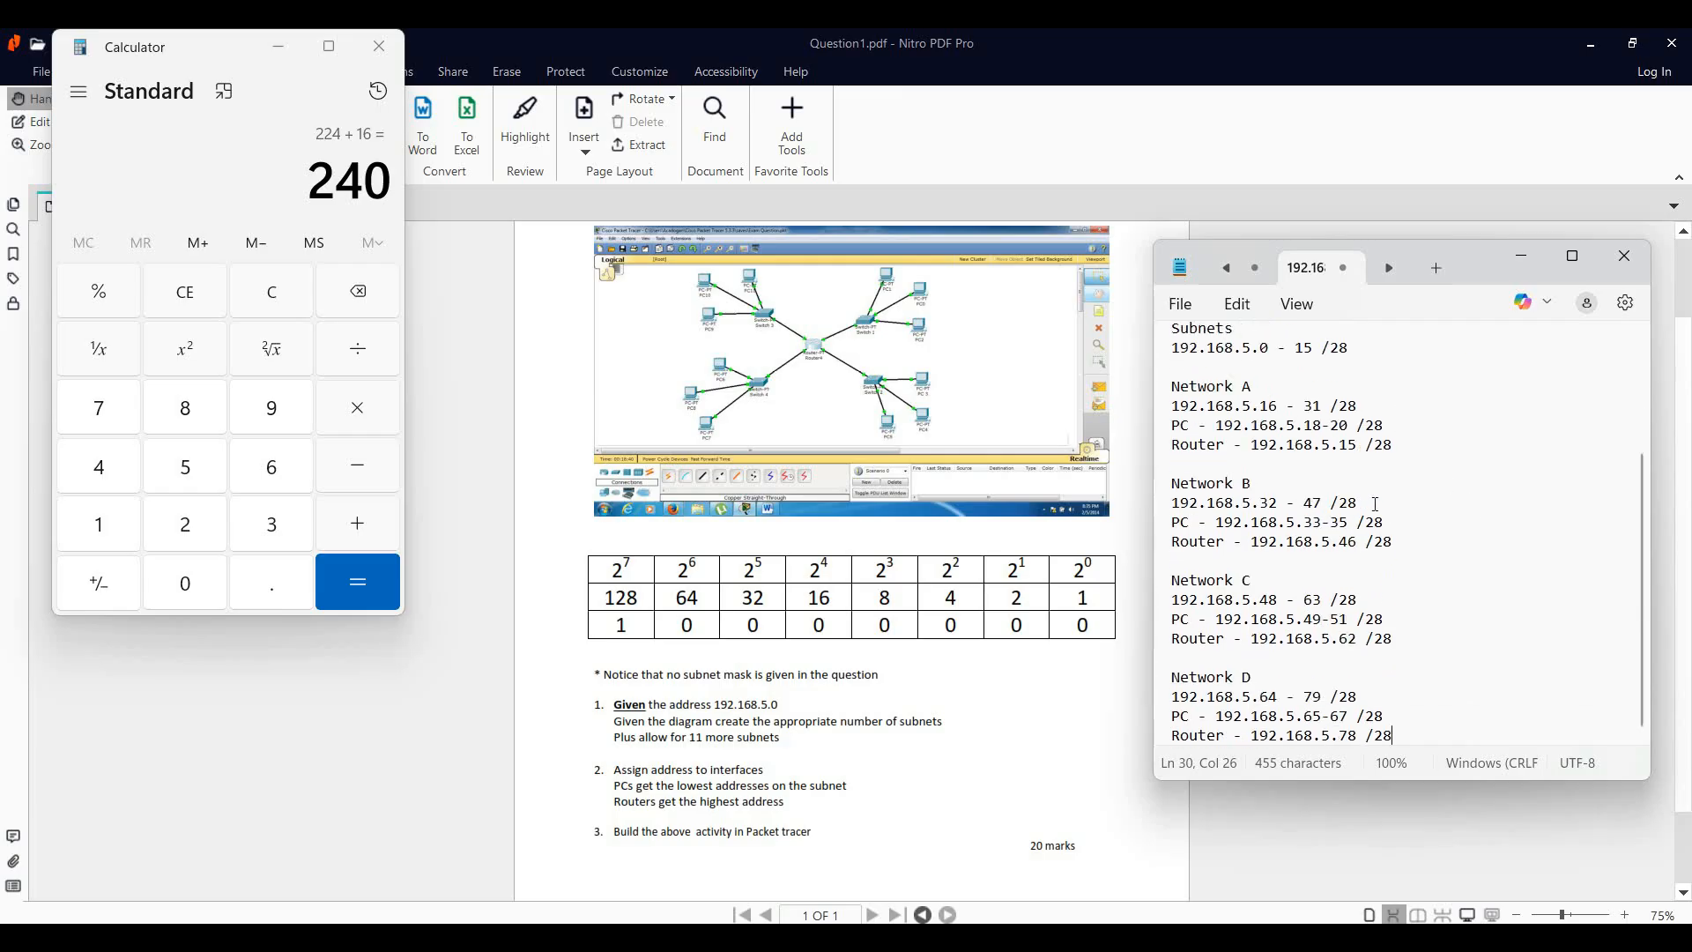